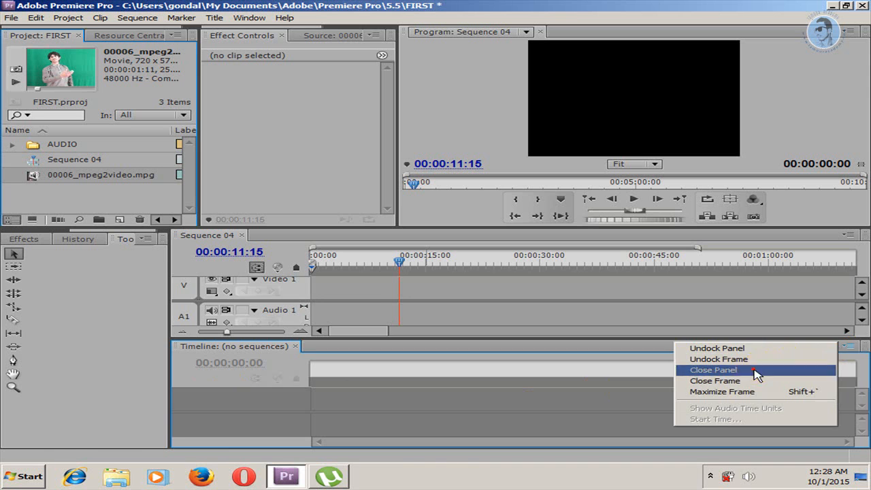
# Place 00006_mpeg2video.mpg on Video 1 and shift its video part up to Video 2, starting at 00:00:04:05.
pyautogui.moveTo(391, 271); pyautogui.dragTo(352, 274)
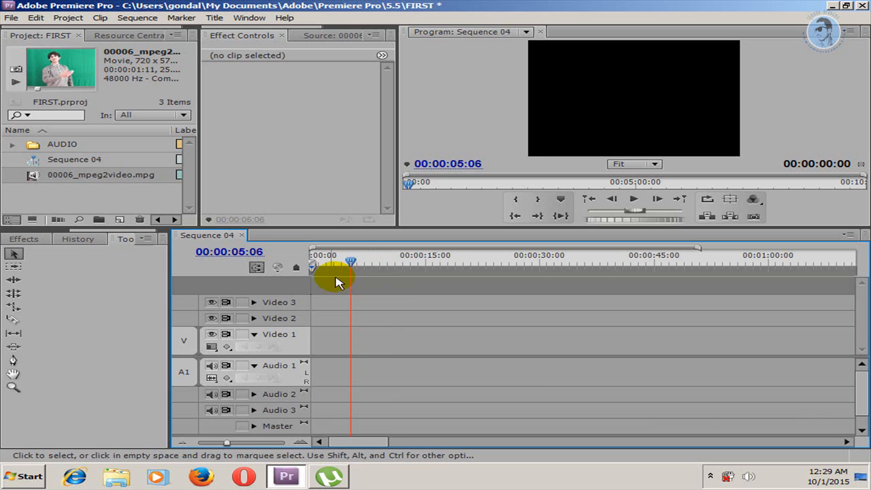
pyautogui.moveTo(368, 275); pyautogui.dragTo(341, 266)
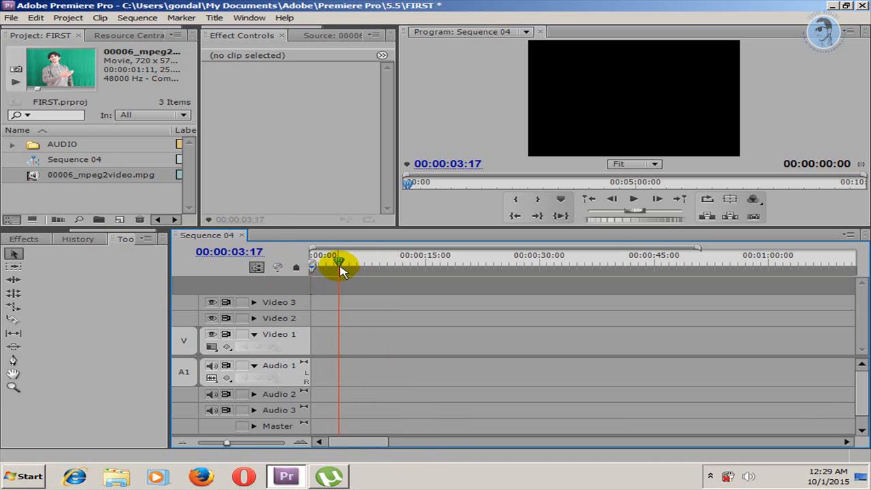
pyautogui.moveTo(31, 171); pyautogui.dragTo(354, 341)
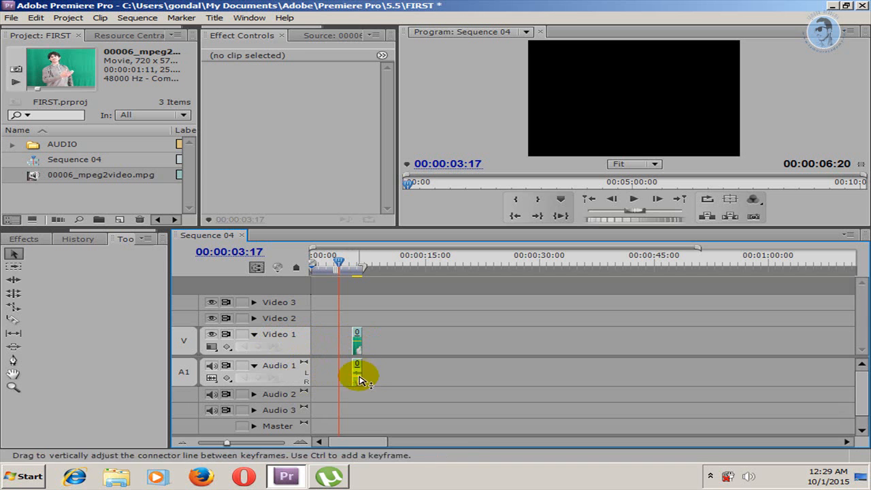
pyautogui.moveTo(359, 338); pyautogui.dragTo(351, 323)
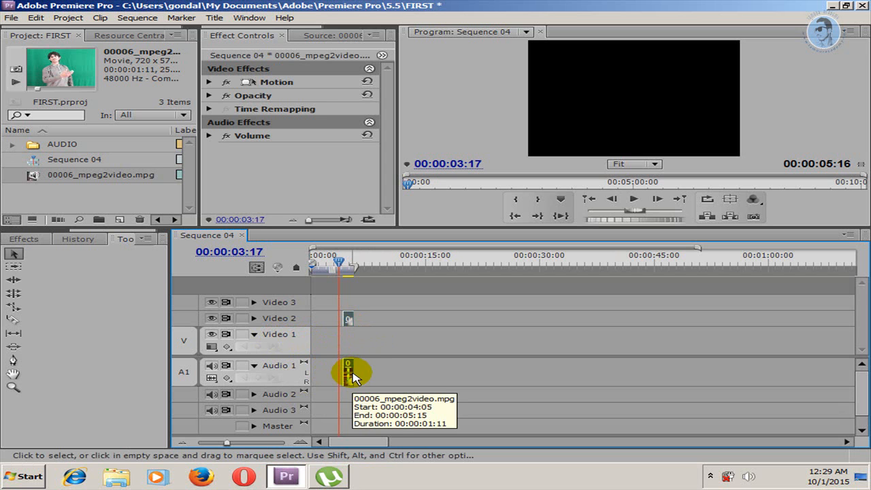
# Try a second copy of the clip on Video 1, undo it, and move the existing clip's video from Video 2 to Video 3.
pyautogui.moveTo(38, 178); pyautogui.dragTo(345, 335)
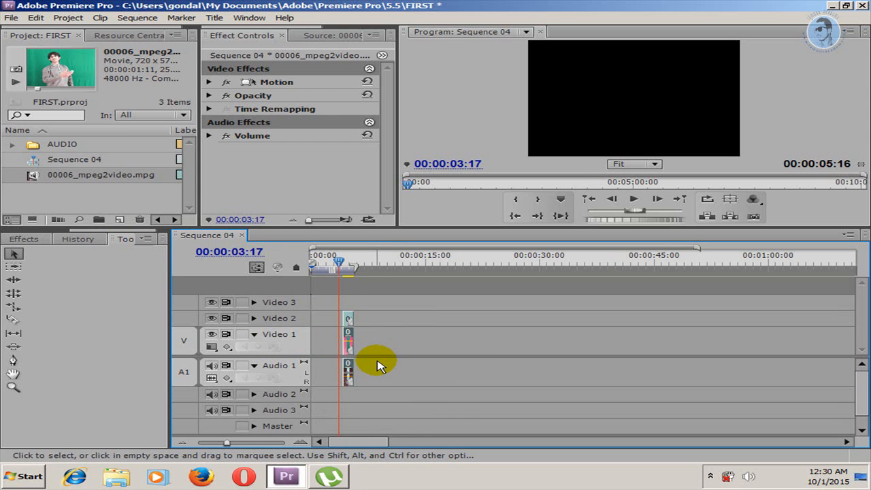
pyautogui.hotkey('ctrl', 'z')
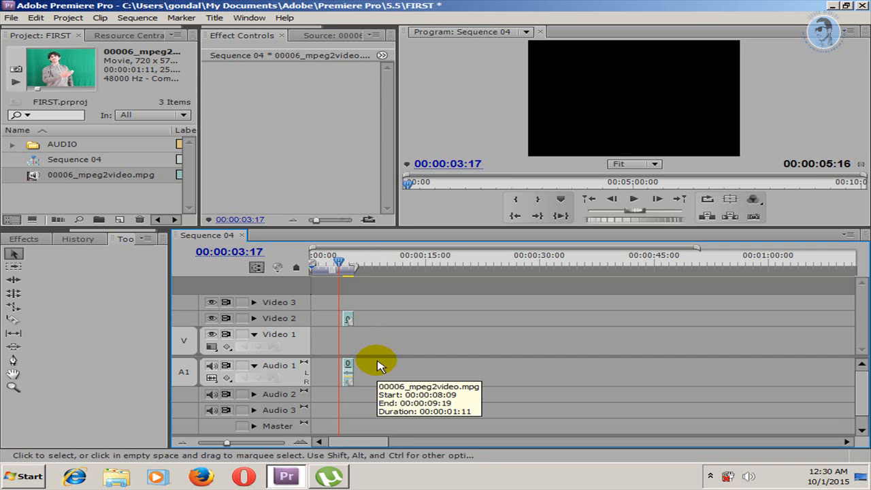
pyautogui.moveTo(348, 319); pyautogui.dragTo(348, 302)
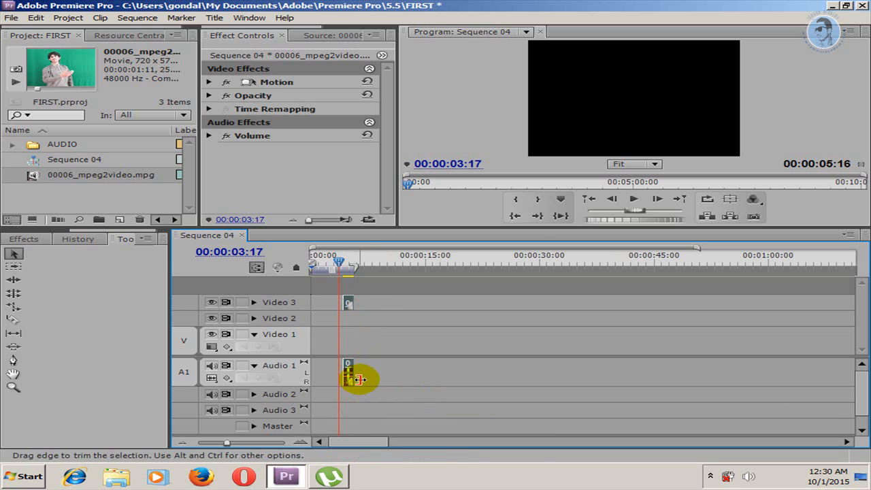
# Clear the clip from Video 3 and set the playhead to 00:00:02:20.
pyautogui.rightClick(349, 304)
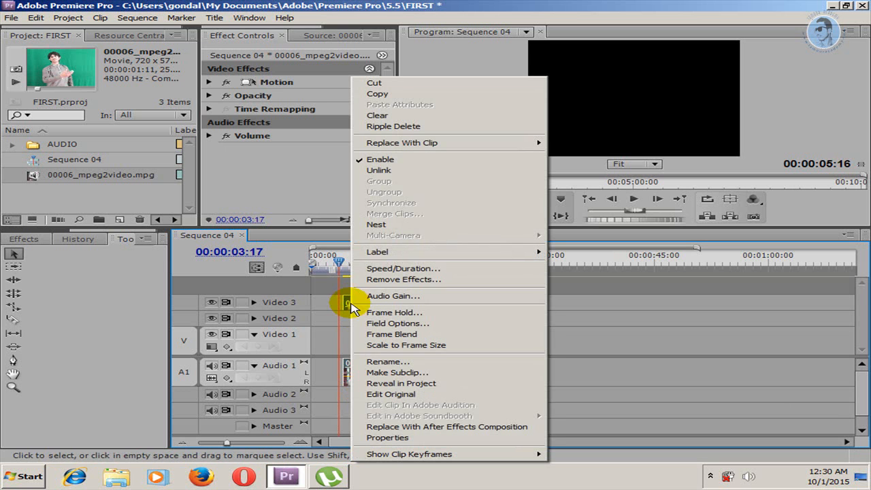
pyautogui.click(375, 115)
pyautogui.click(332, 265)
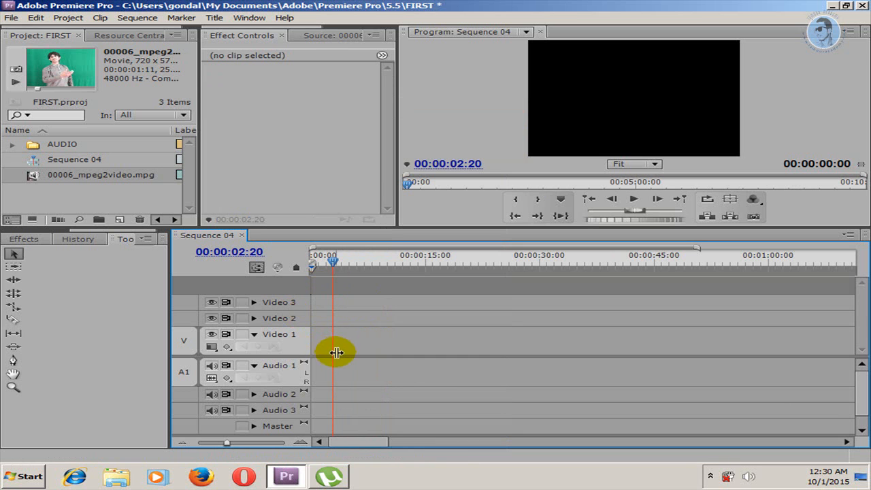
# Rename the Video 1 track as TEST.
pyautogui.rightClick(301, 336)
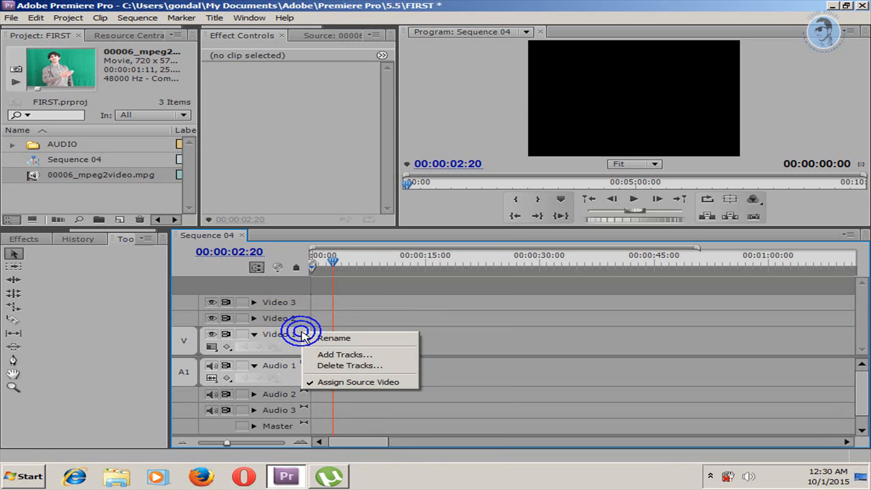
pyautogui.click(350, 340)
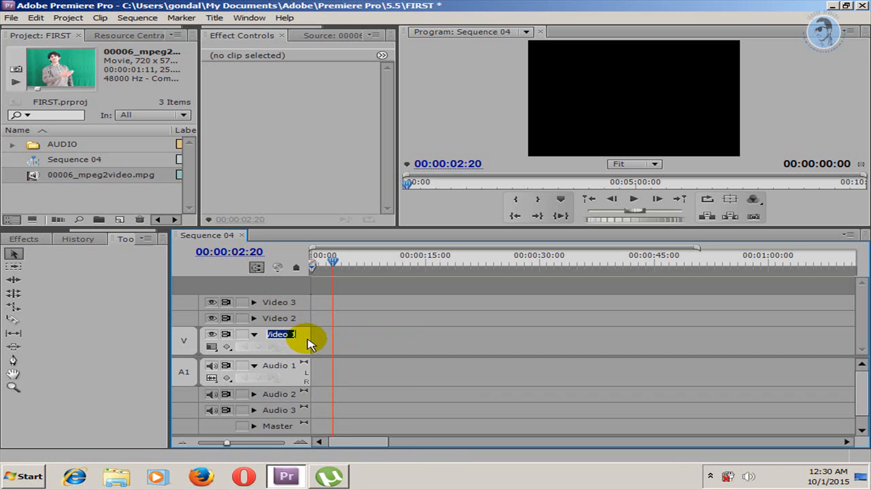
pyautogui.write('rEST')
pyautogui.press('Return')
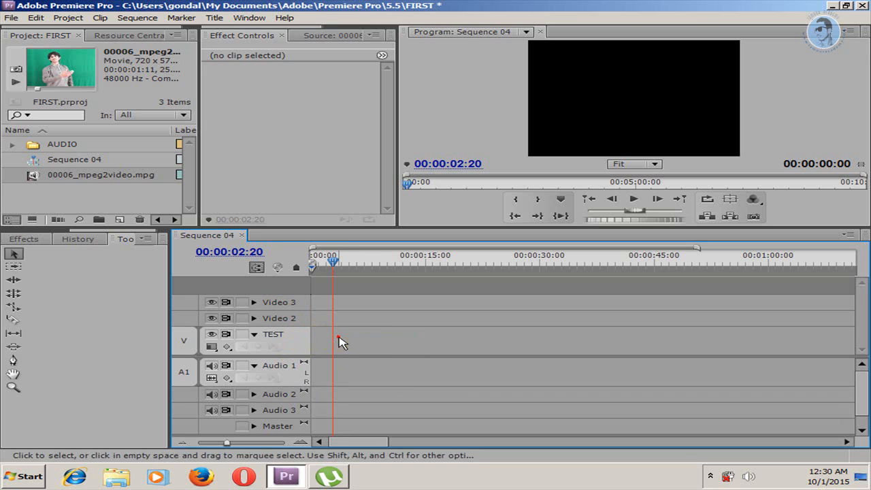
# Add six video tracks after Video 3 and one stereo audio track after Audio 3.
pyautogui.rightClick(284, 338)
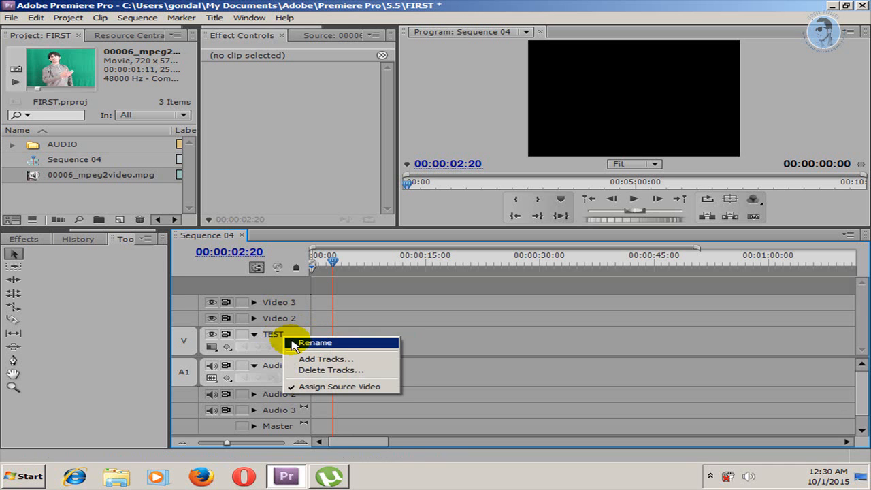
pyautogui.click(304, 361)
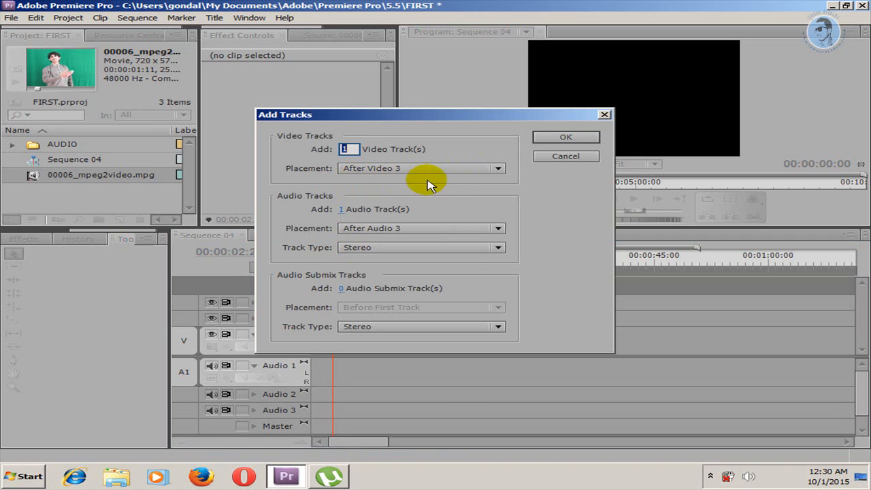
pyautogui.click(498, 169)
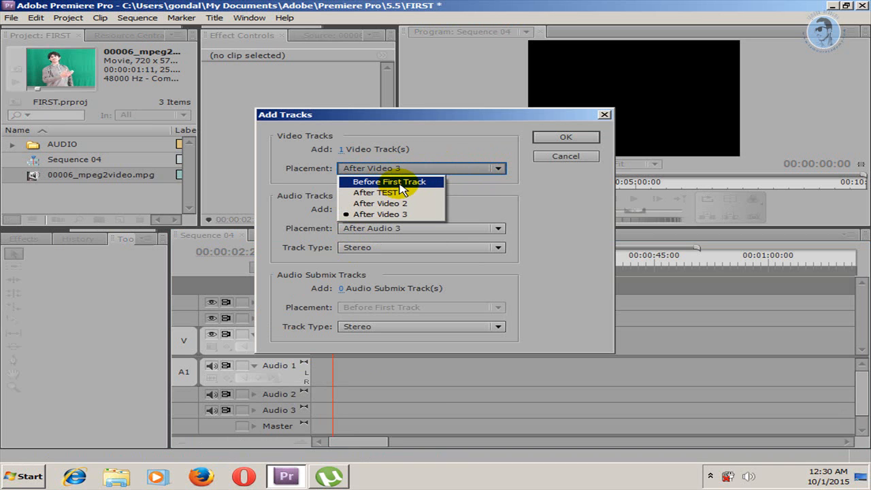
pyautogui.click(464, 136)
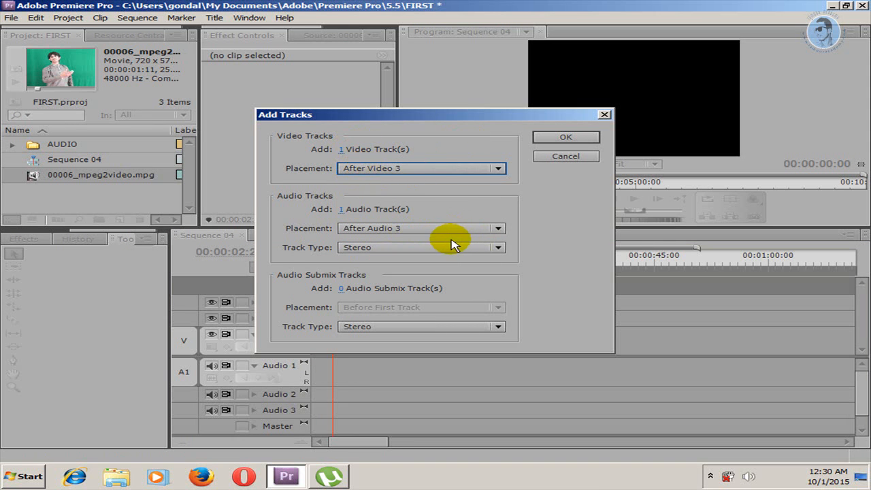
pyautogui.click(343, 150)
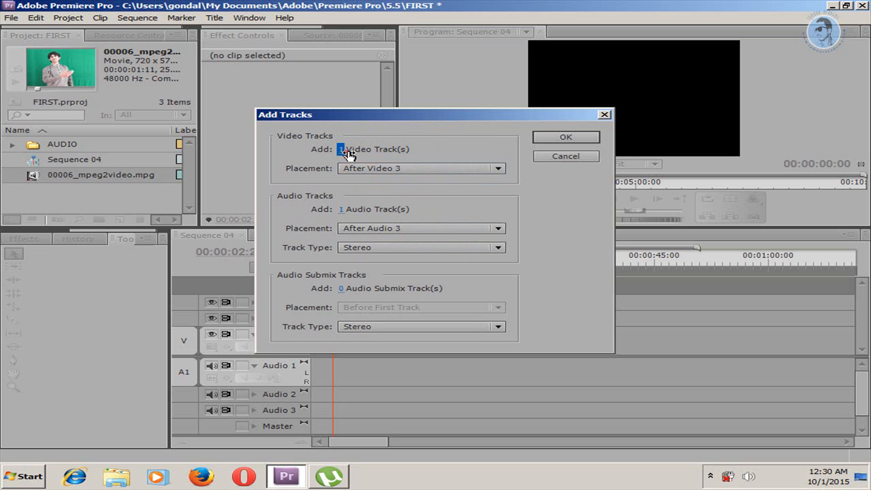
pyautogui.moveTo(358, 155)
pyautogui.mouseDown()
pyautogui.moveTo(383, 153)
pyautogui.moveTo(342, 155)
pyautogui.mouseUp()
pyautogui.click(567, 139)
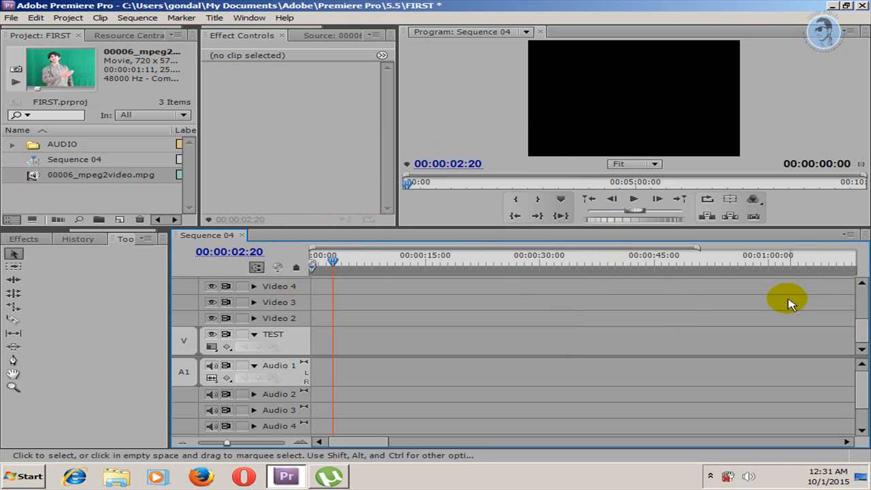
pyautogui.moveTo(864, 329); pyautogui.dragTo(857, 292)
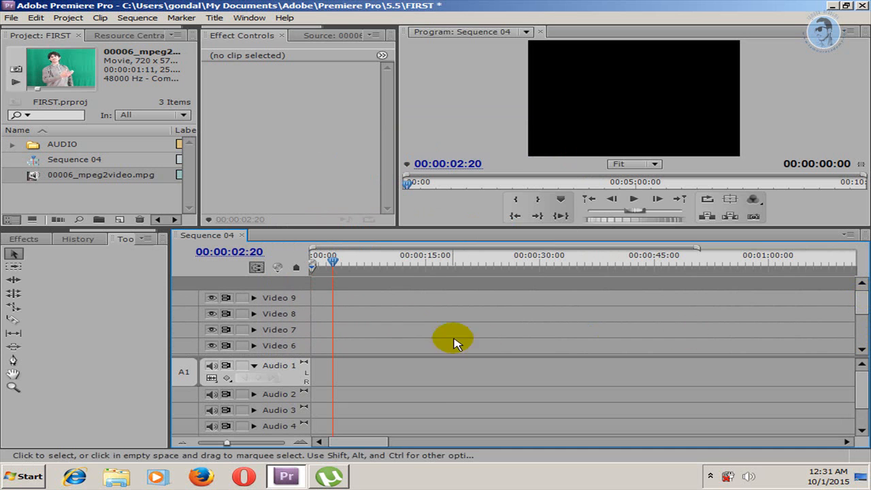
# Try to delete the Video 9 track using Delete Tracks with both the video and audio deletion options left off.
pyautogui.moveTo(342, 293); pyautogui.dragTo(310, 305)
pyautogui.rightClick(306, 303)
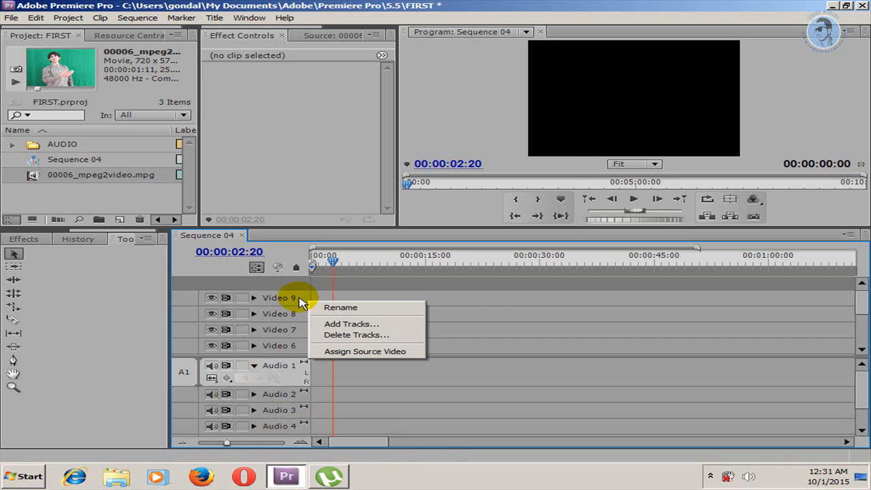
pyautogui.click(320, 333)
pyautogui.click(531, 163)
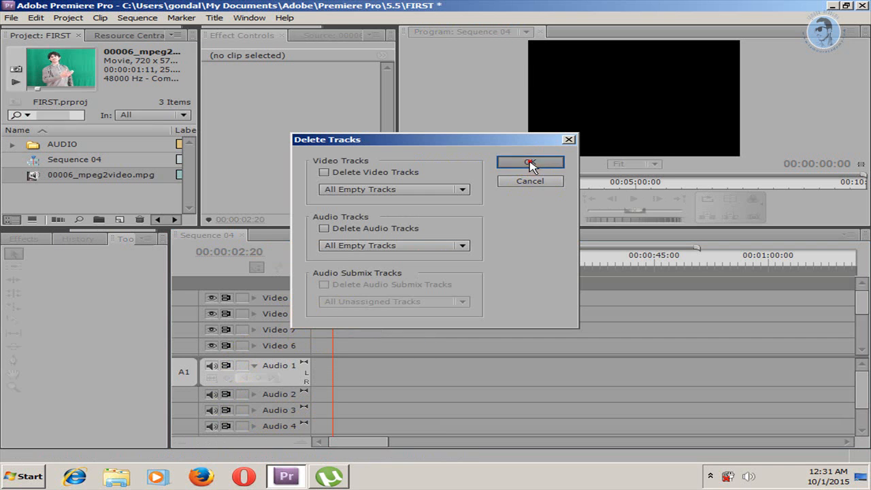
pyautogui.rightClick(300, 300)
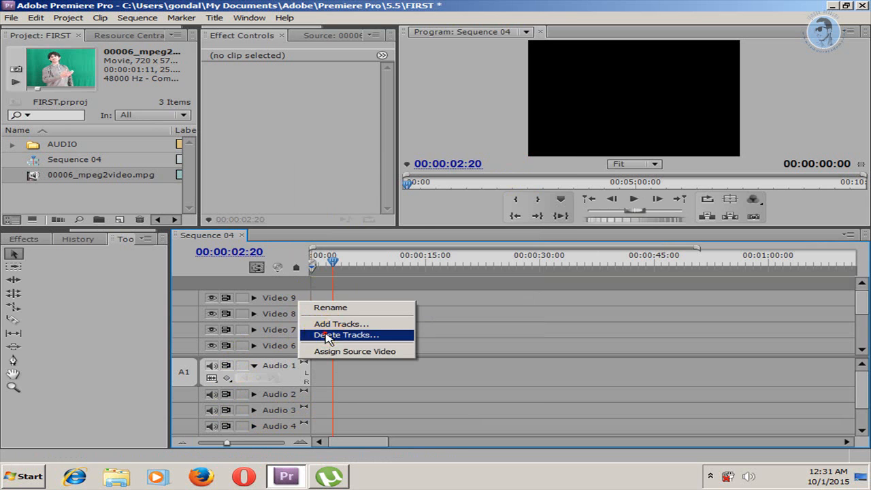
pyautogui.click(327, 335)
pyautogui.click(511, 163)
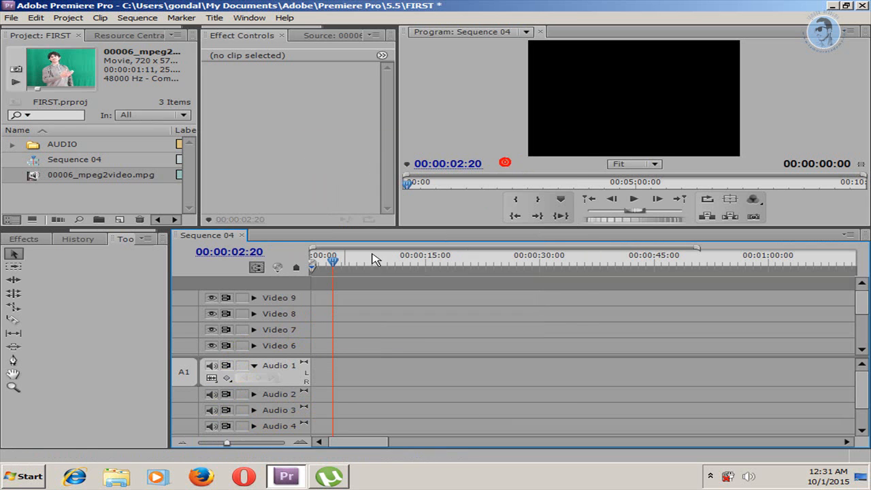
pyautogui.rightClick(295, 301)
pyautogui.click(327, 332)
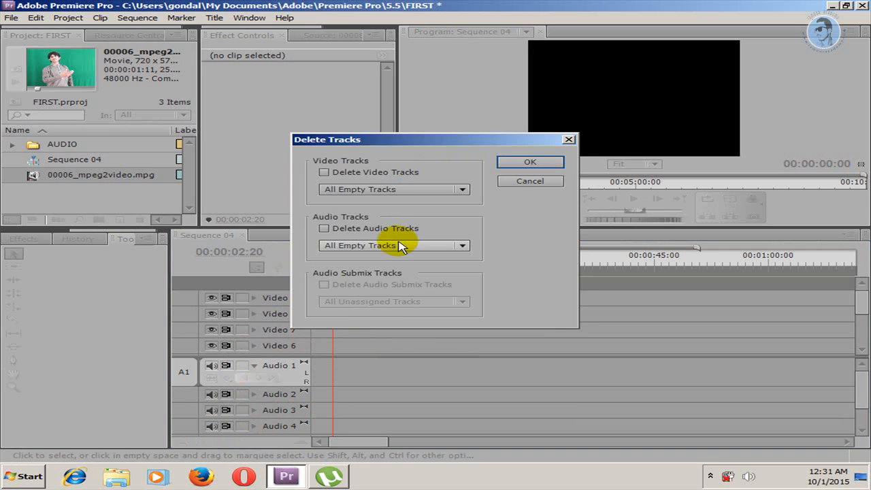
pyautogui.click(515, 166)
# Try to delete the Video 4 track using Delete Tracks without enabling video or audio track deletion.
pyautogui.scroll(-3, 863, 320)
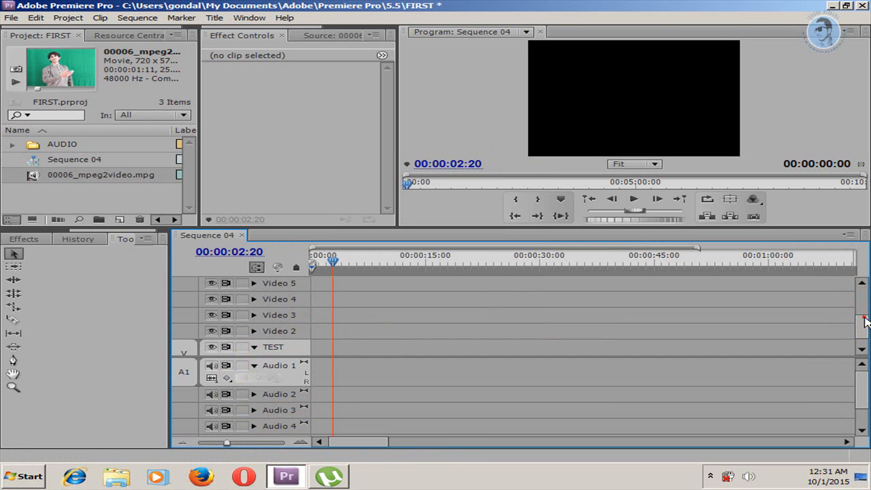
pyautogui.moveTo(863, 332); pyautogui.dragTo(864, 331)
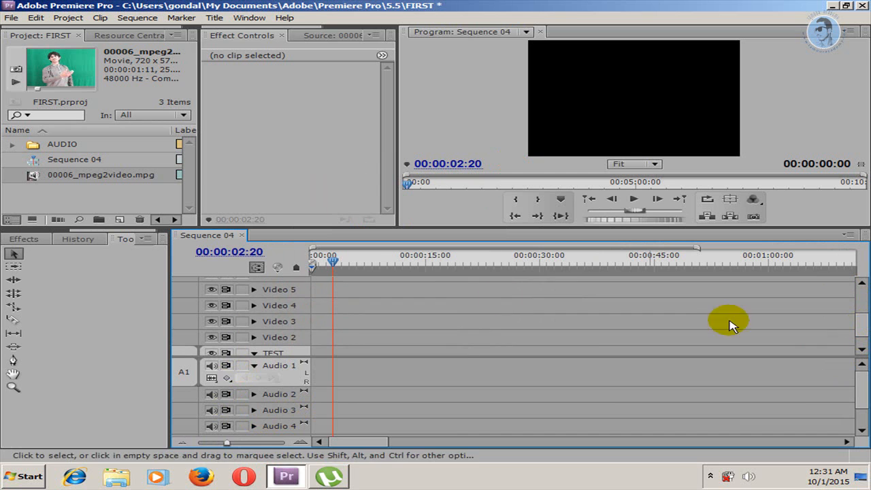
pyautogui.rightClick(288, 307)
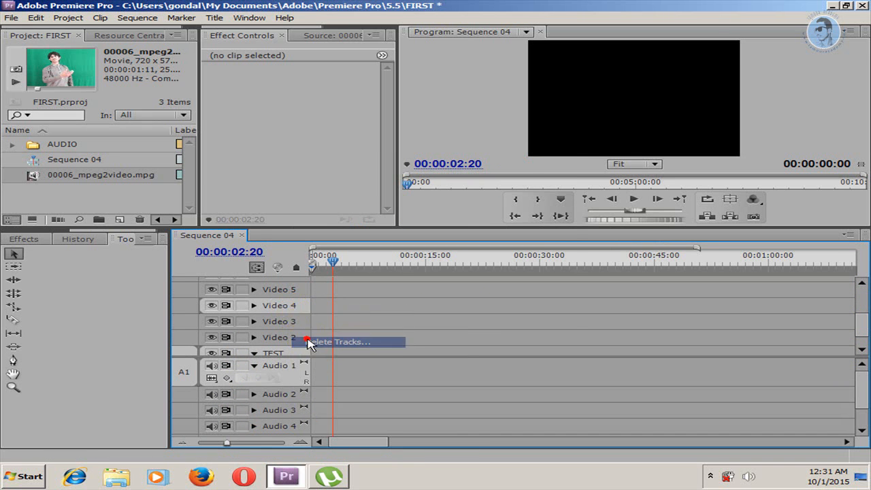
pyautogui.click(320, 342)
pyautogui.click(516, 164)
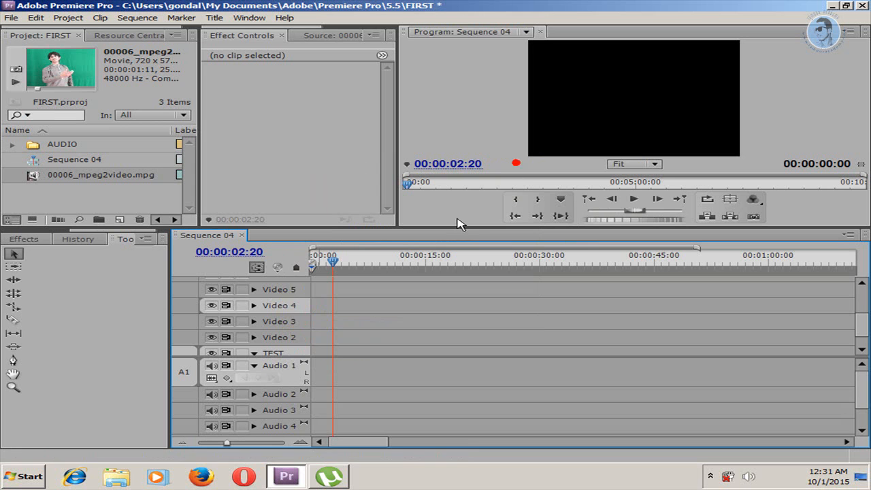
pyautogui.rightClick(286, 307)
pyautogui.click(310, 341)
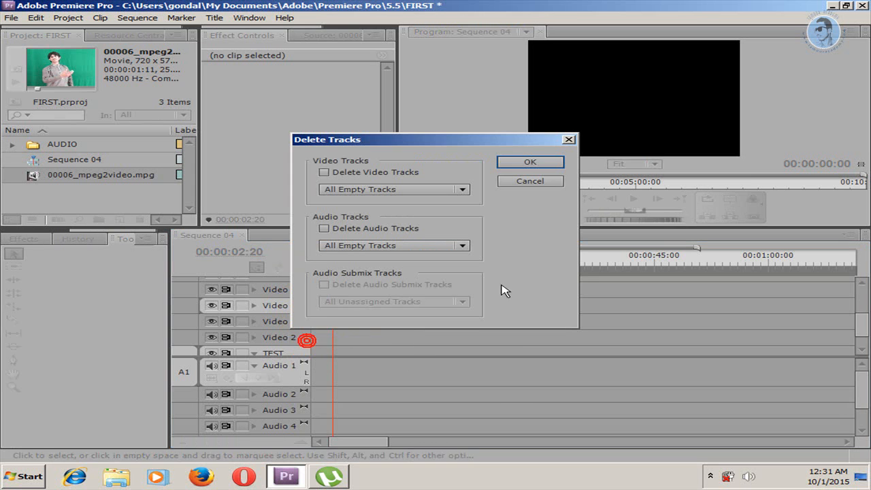
pyautogui.click(515, 164)
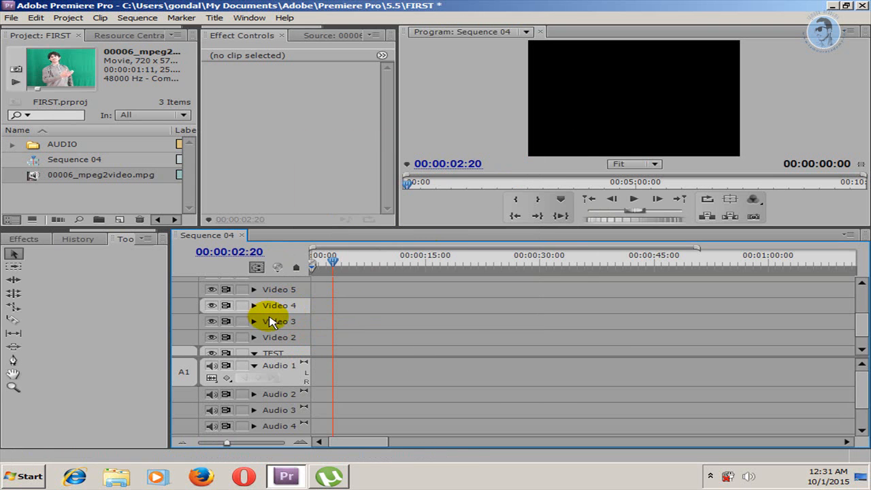
# Assign the source video to the Video 2 track, and reassign it to Video 3.
pyautogui.moveTo(859, 331); pyautogui.dragTo(866, 347)
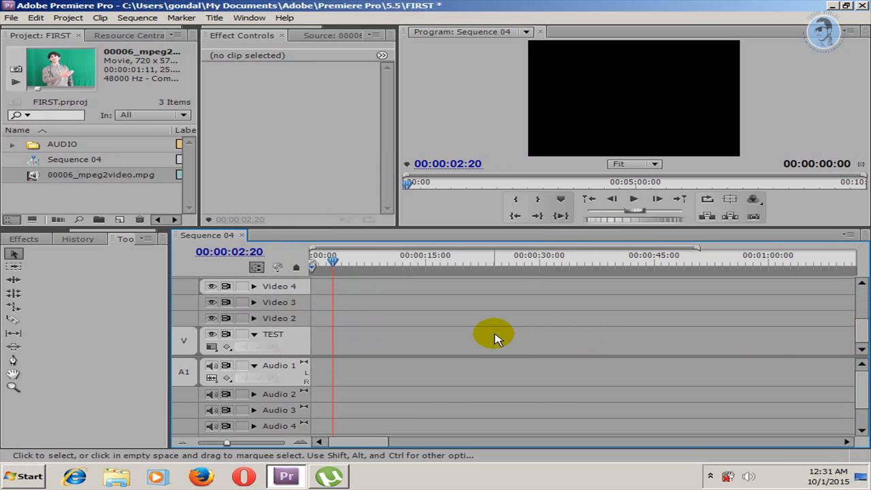
pyautogui.rightClick(300, 320)
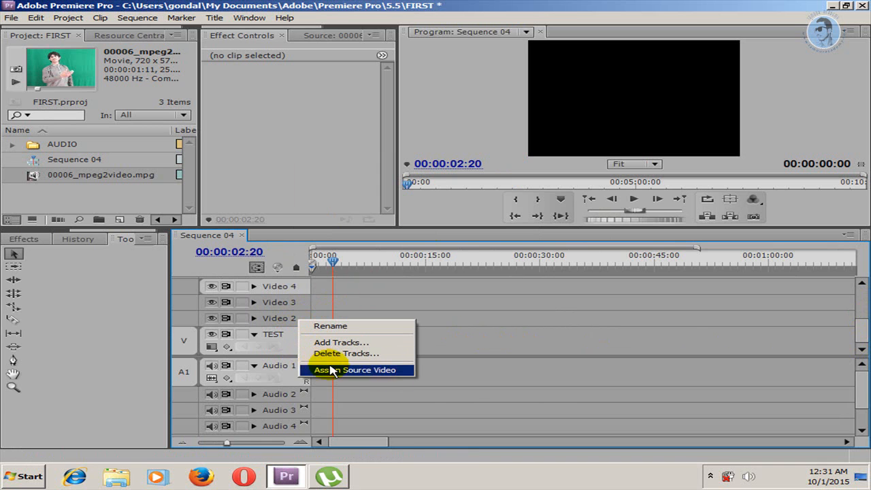
pyautogui.click(383, 371)
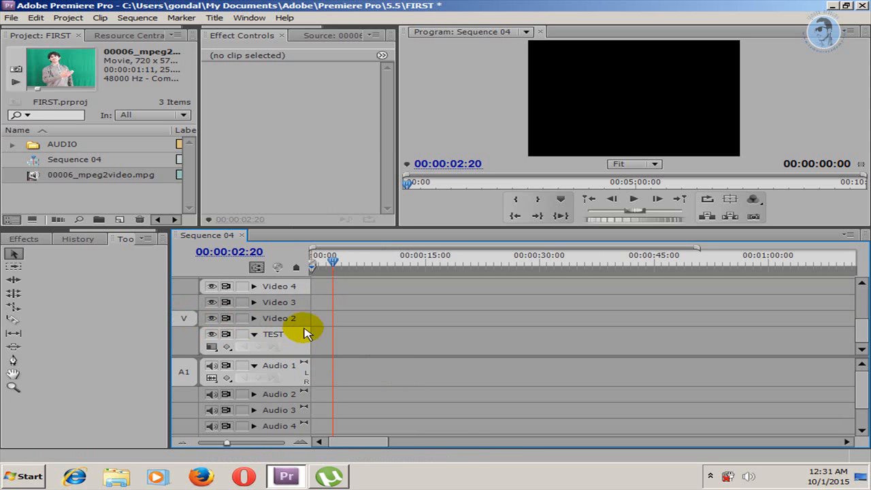
pyautogui.rightClick(289, 302)
pyautogui.click(331, 354)
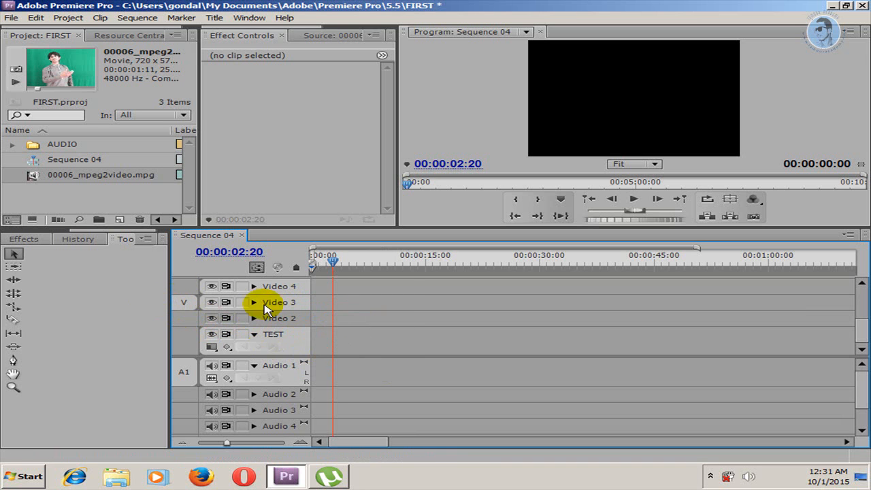
# Place 00006_mpeg2video.mpg on Video 3, ending at 00:00:02:20, and move the playhead into the clip at 00:00:01:22.
pyautogui.moveTo(34, 177); pyautogui.dragTo(325, 303)
pyautogui.moveTo(331, 266); pyautogui.dragTo(325, 269)
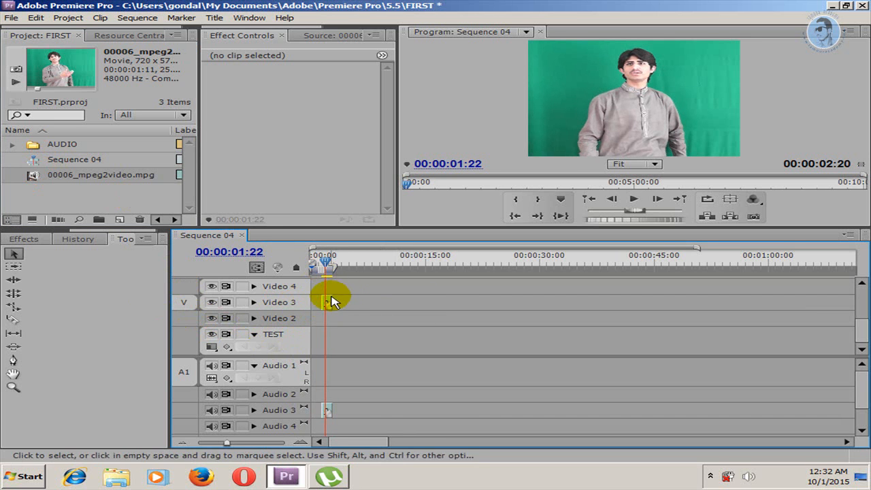
# Place only the video of 00006_mpeg2video.mpg on Video 3, ending at 00:00:08:23, and insert the source clip at the 00:00:01:22 playhead position.
pyautogui.click(324, 37)
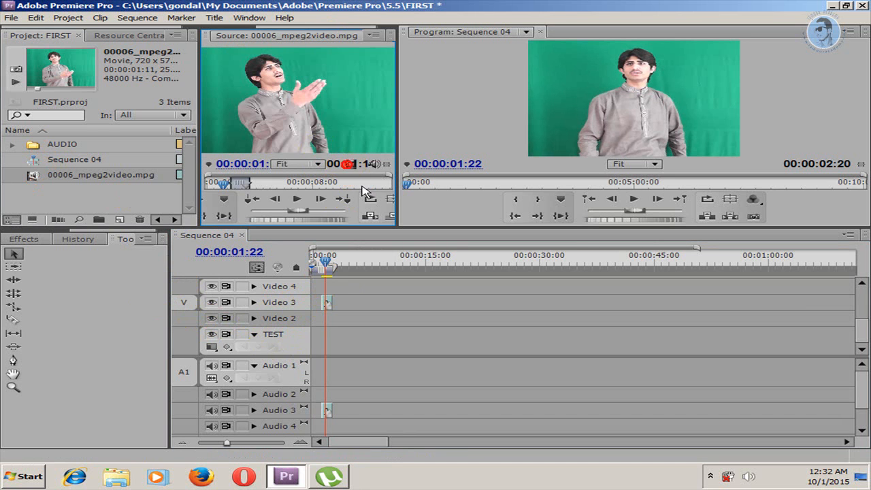
pyautogui.moveTo(351, 164); pyautogui.dragTo(373, 302)
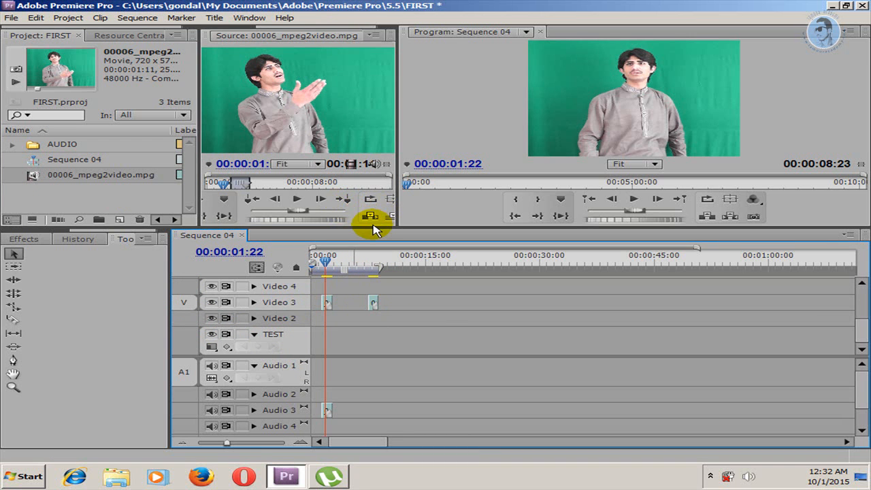
pyautogui.moveTo(368, 227); pyautogui.dragTo(369, 291)
pyautogui.click(369, 284)
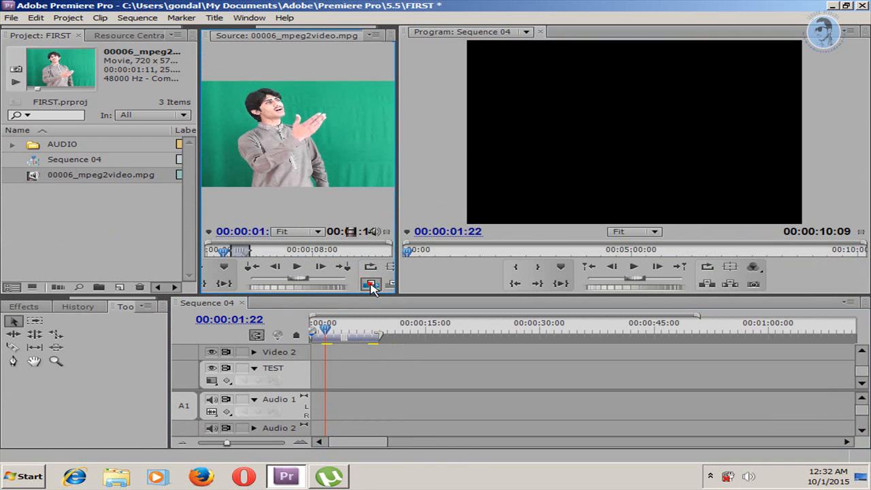
# Clear the inserted clip through its audio on Audio 1, and clear all the remaining clips on Video 3.
pyautogui.rightClick(331, 402)
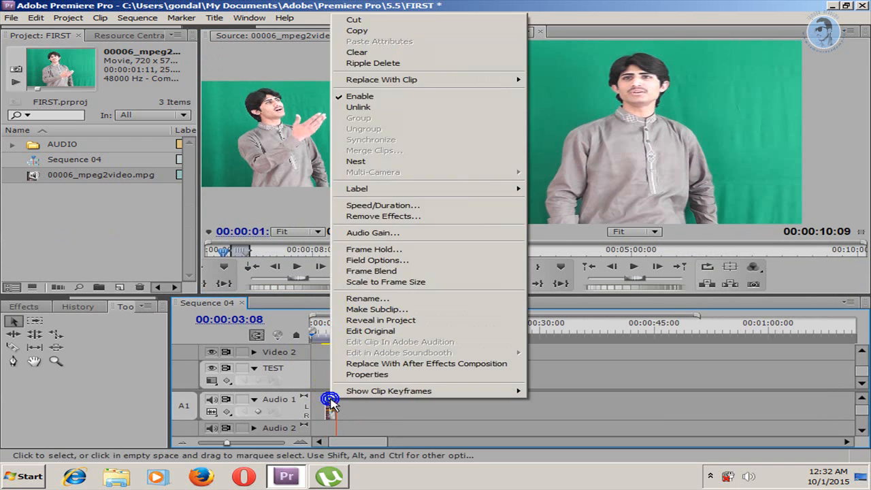
pyautogui.click(379, 53)
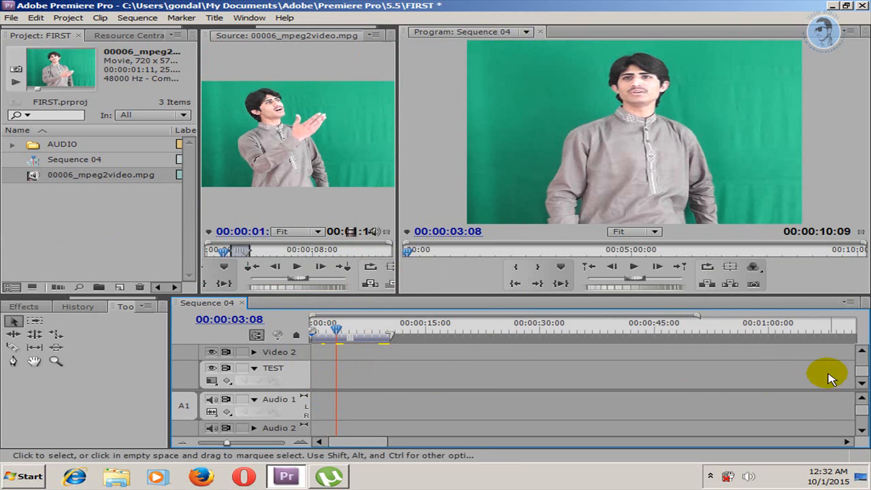
pyautogui.scroll(3, 860, 373)
pyautogui.scroll(-2, 861, 373)
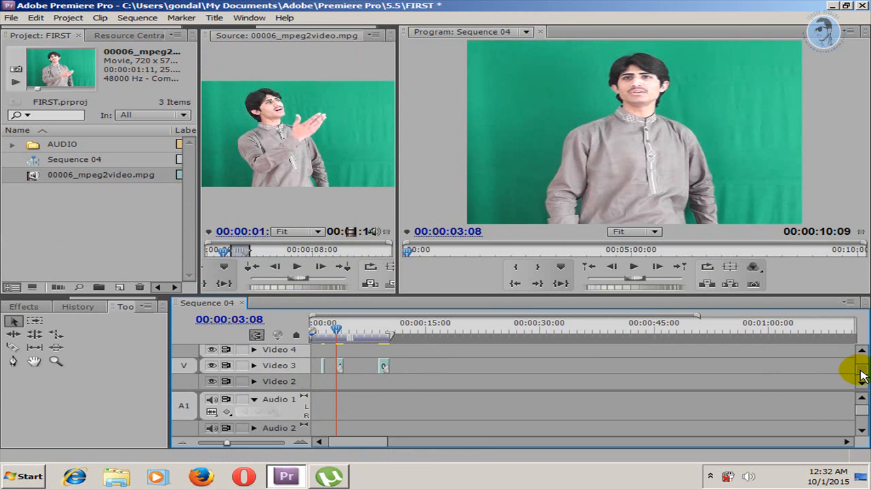
pyautogui.moveTo(536, 360); pyautogui.dragTo(322, 377)
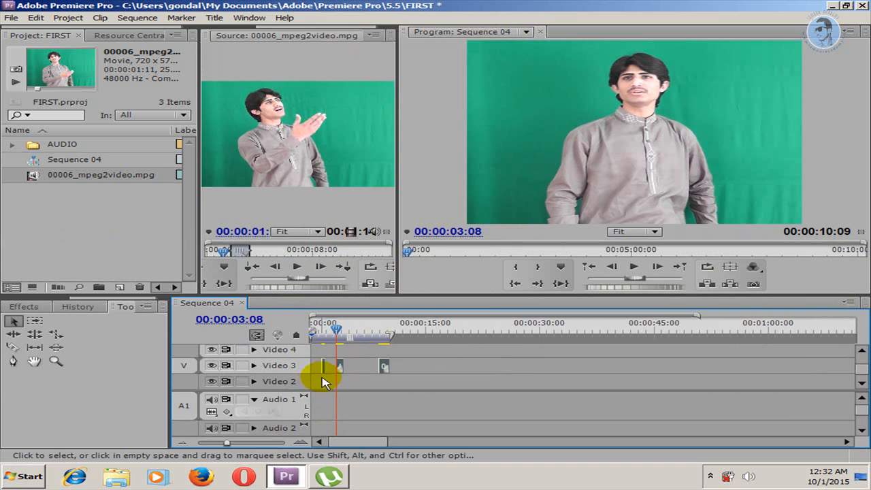
pyautogui.rightClick(321, 376)
pyautogui.click(393, 52)
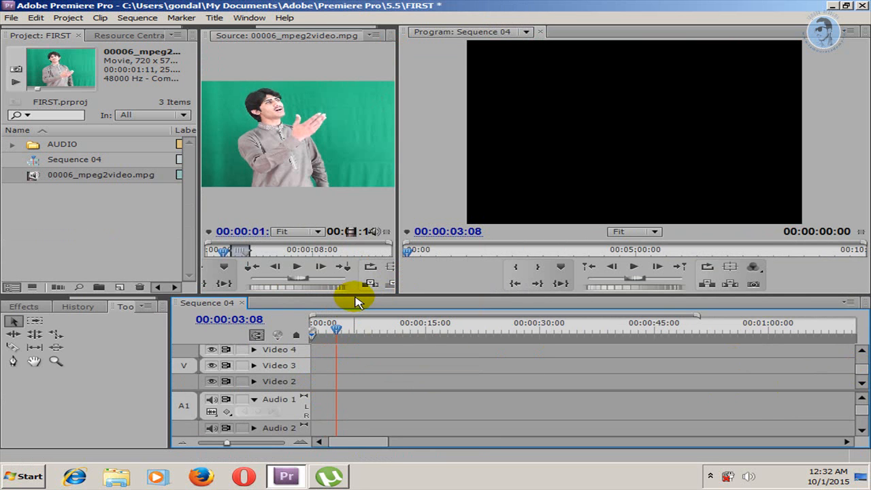
# Delete all empty audio tracks from the sequence, leaving video track deletion off.
pyautogui.moveTo(358, 293); pyautogui.dragTo(360, 235)
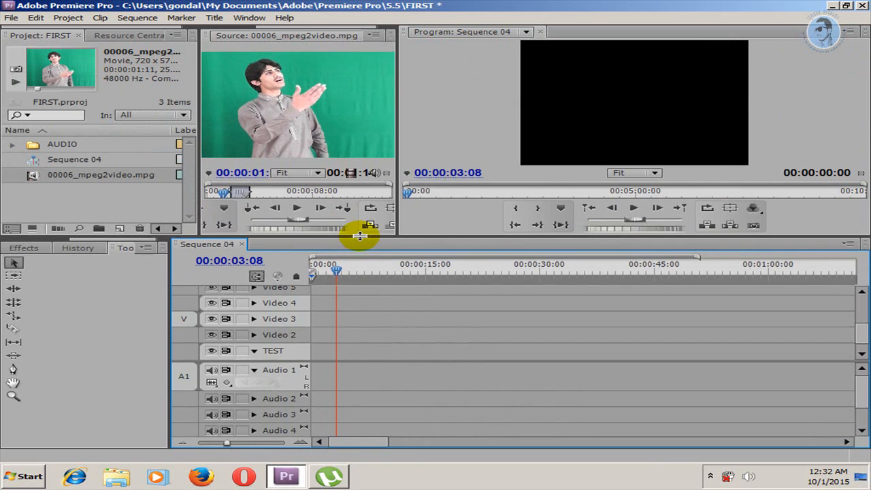
pyautogui.rightClick(284, 400)
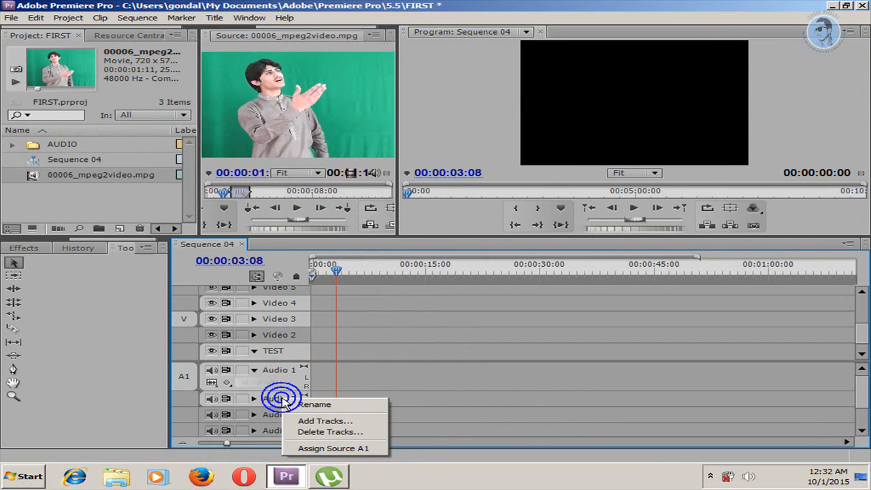
pyautogui.click(314, 433)
pyautogui.click(393, 233)
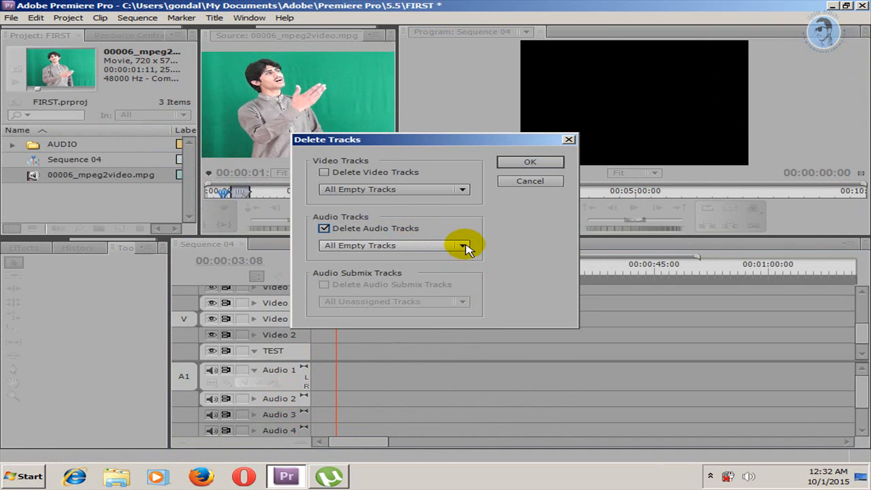
pyautogui.click(530, 162)
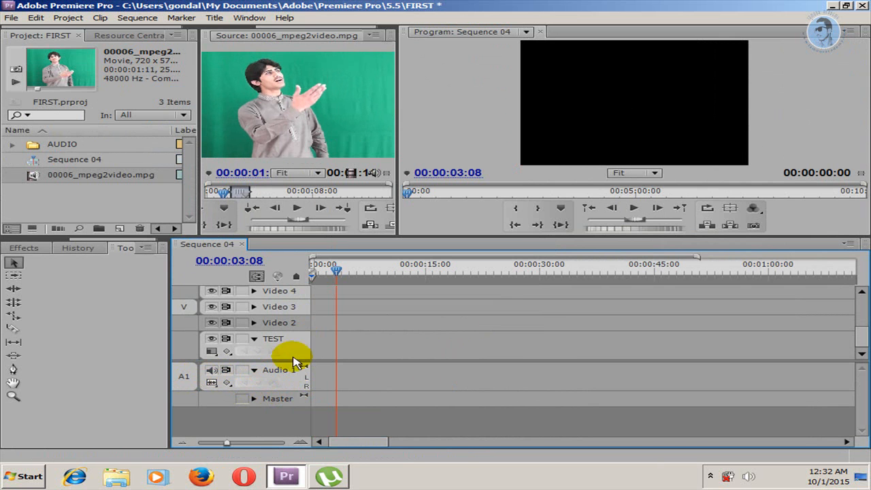
# Delete the video tracks using the All Empty Tracks option.
pyautogui.moveTo(859, 342); pyautogui.dragTo(855, 306)
pyautogui.rightClick(303, 329)
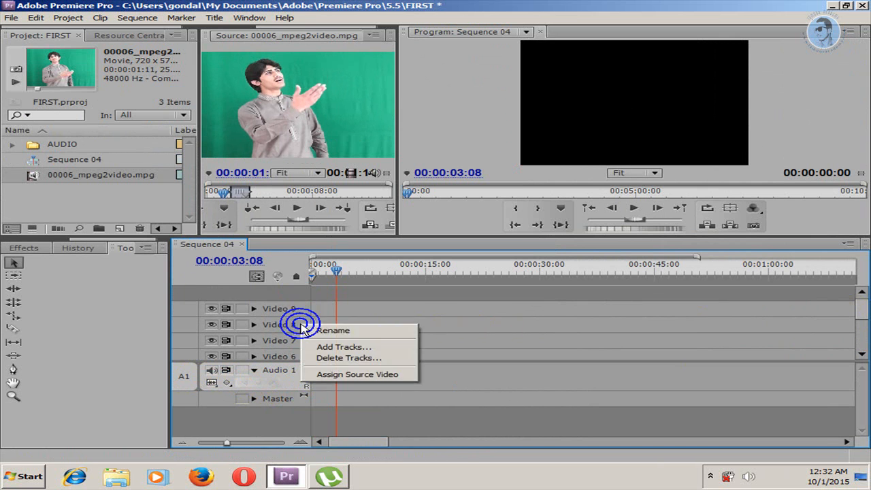
pyautogui.click(320, 359)
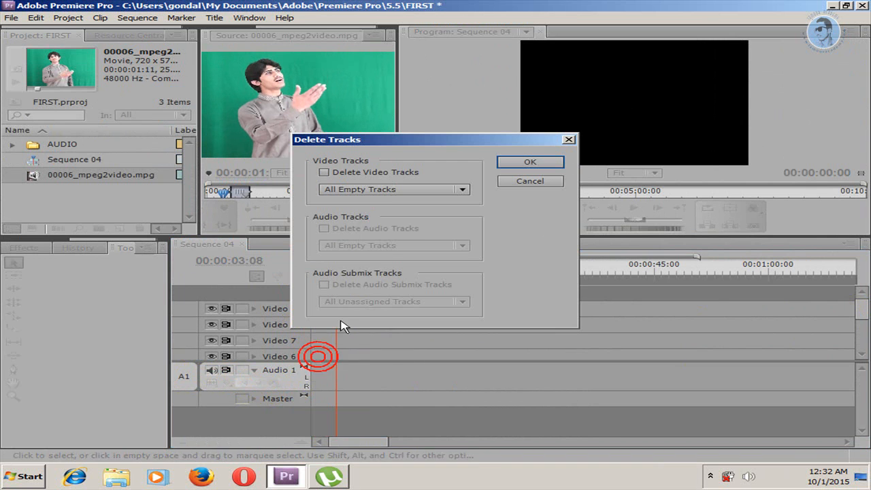
pyautogui.click(381, 177)
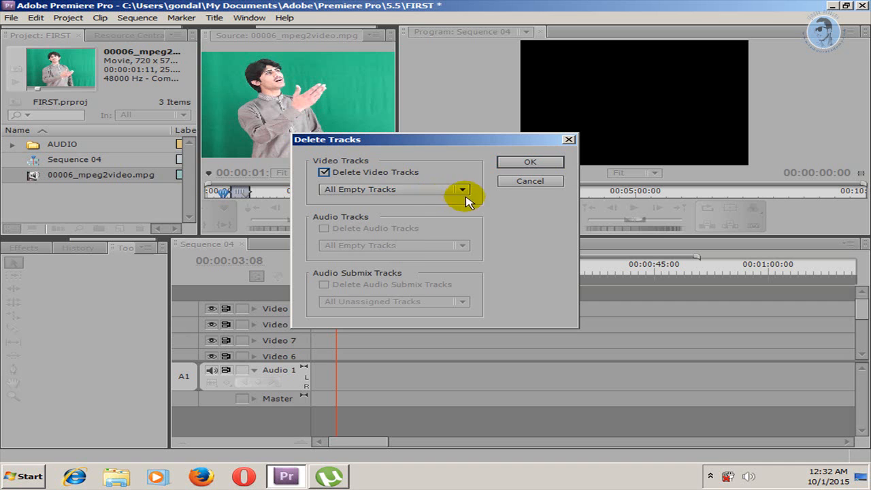
pyautogui.click(463, 190)
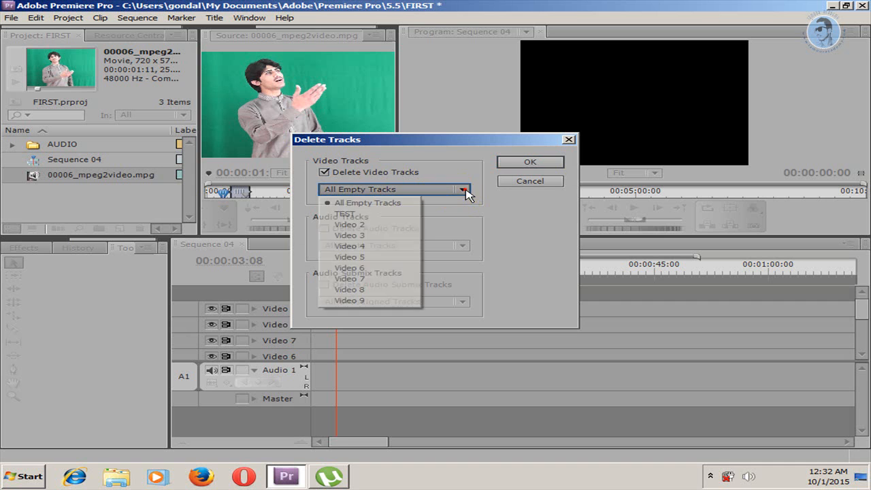
pyautogui.click(375, 203)
pyautogui.click(530, 167)
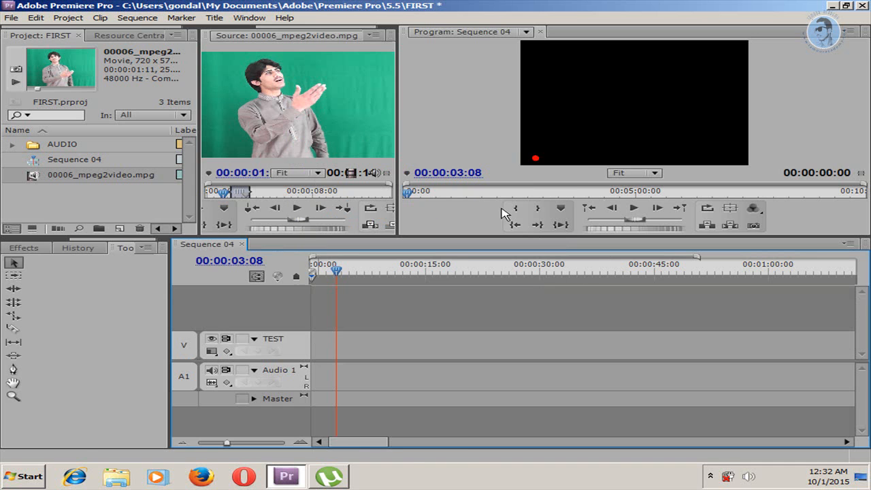
# Add one video track after TEST and one stereo audio track after Audio 1.
pyautogui.rightClick(306, 336)
pyautogui.click(341, 359)
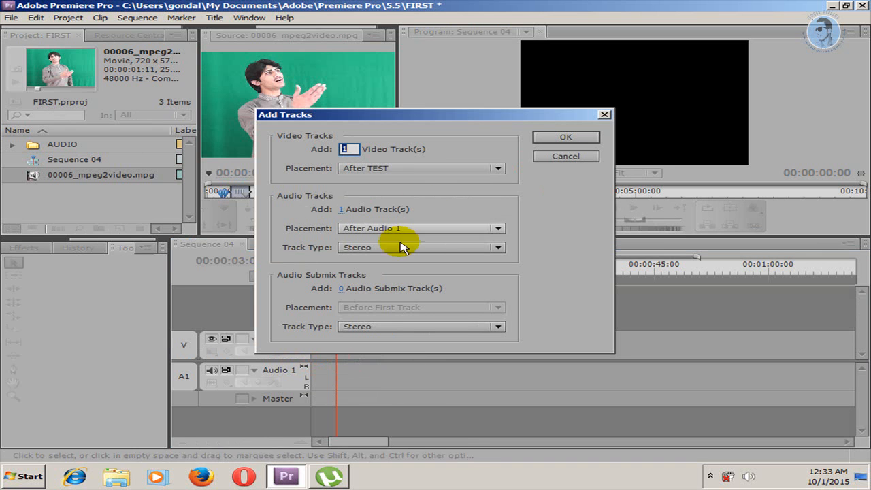
pyautogui.click(567, 137)
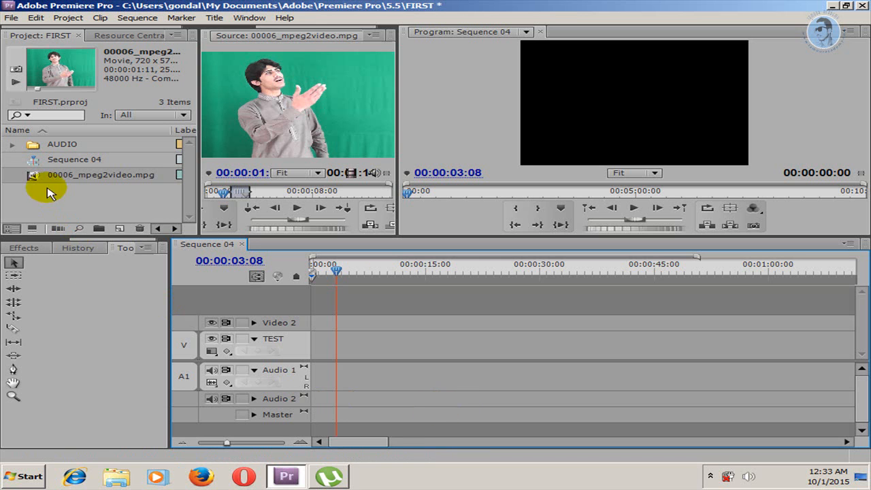
# Place 00006_mpeg2video.mpg on Video 2 at the 00:00:03:08 playhead position, and turn off the sync lock on Video 2.
pyautogui.moveTo(28, 173); pyautogui.dragTo(345, 324)
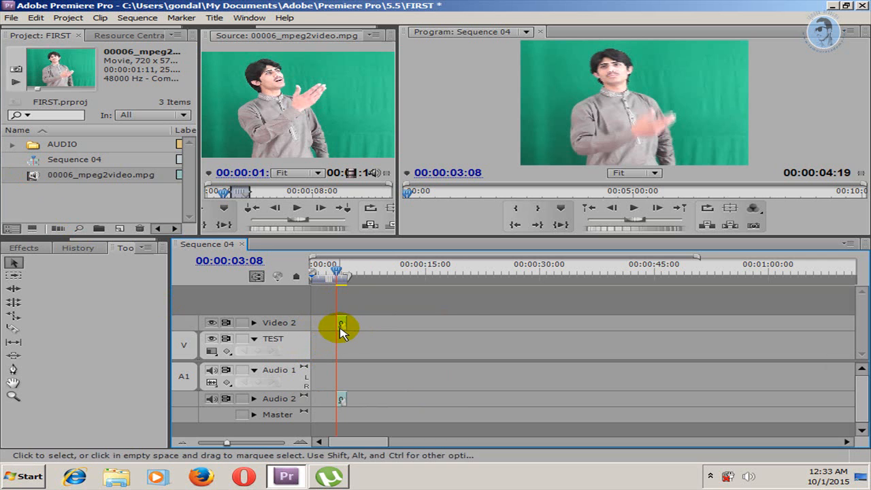
pyautogui.click(226, 322)
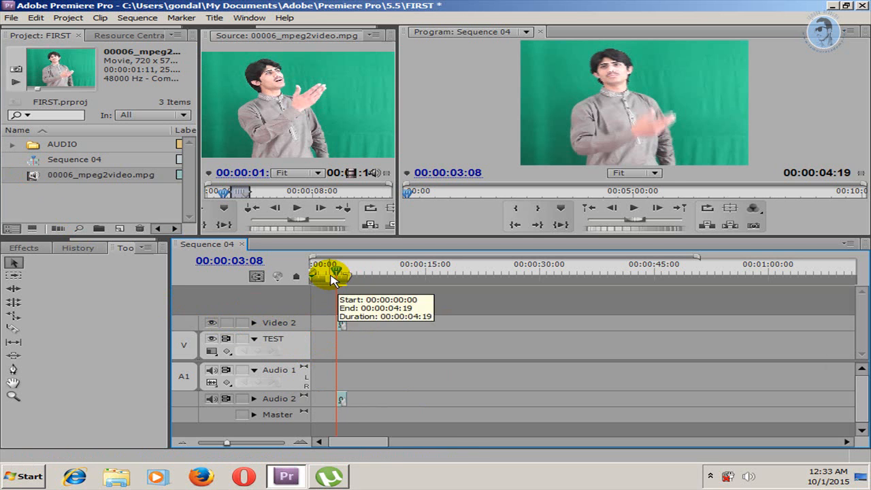
# Place another copy of 00006_mpeg2video.mpg in the empty area above Video 2, ending at 00:00:05:01, and clear that copy.
pyautogui.moveTo(38, 178); pyautogui.dragTo(340, 316)
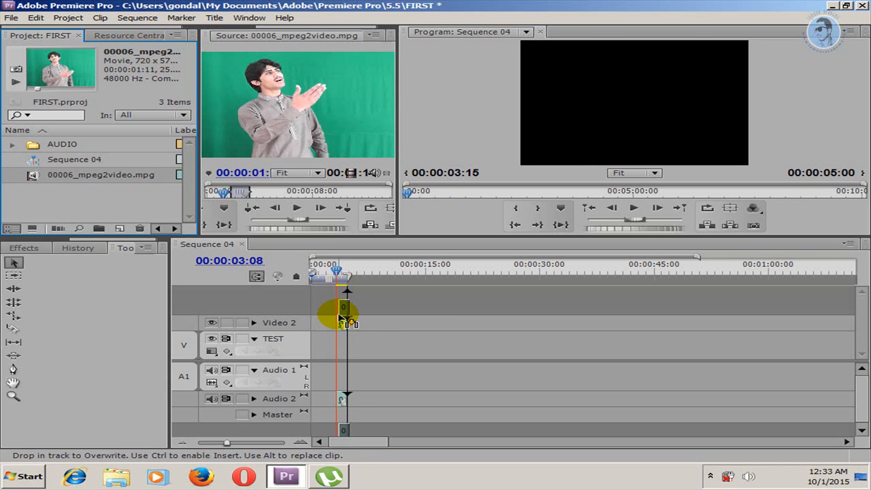
pyautogui.moveTo(340, 316)
pyautogui.mouseDown()
pyautogui.moveTo(364, 315)
pyautogui.moveTo(342, 299)
pyautogui.mouseUp()
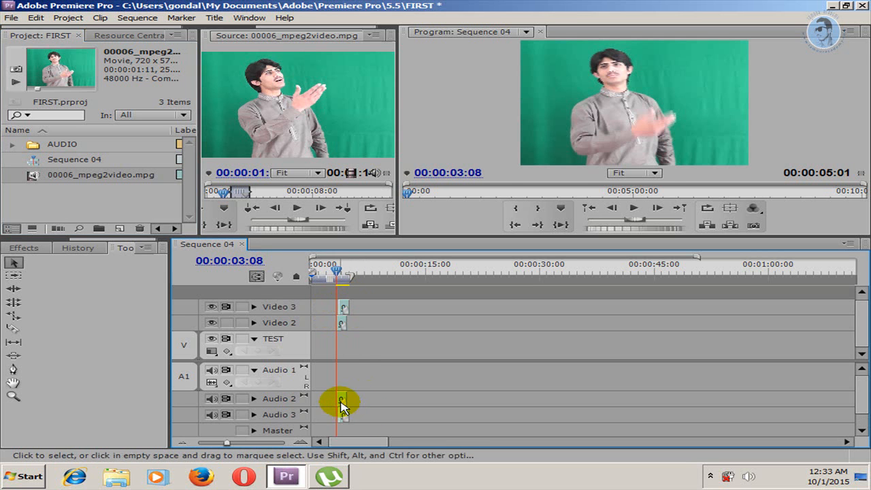
pyautogui.rightClick(344, 307)
pyautogui.click(422, 128)
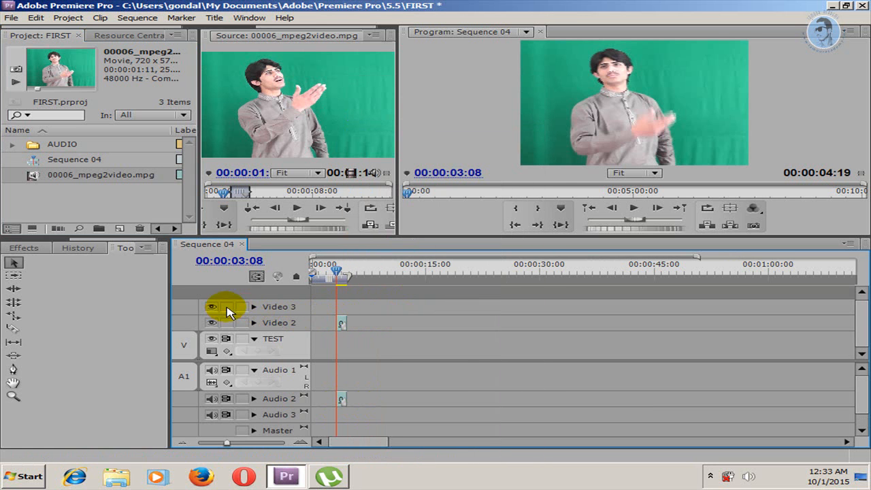
# Place a second copy of 00006_mpeg2video.mpg on Video 2 directly after the first, ending at 00:00:06:05.
pyautogui.moveTo(34, 175); pyautogui.dragTo(361, 326)
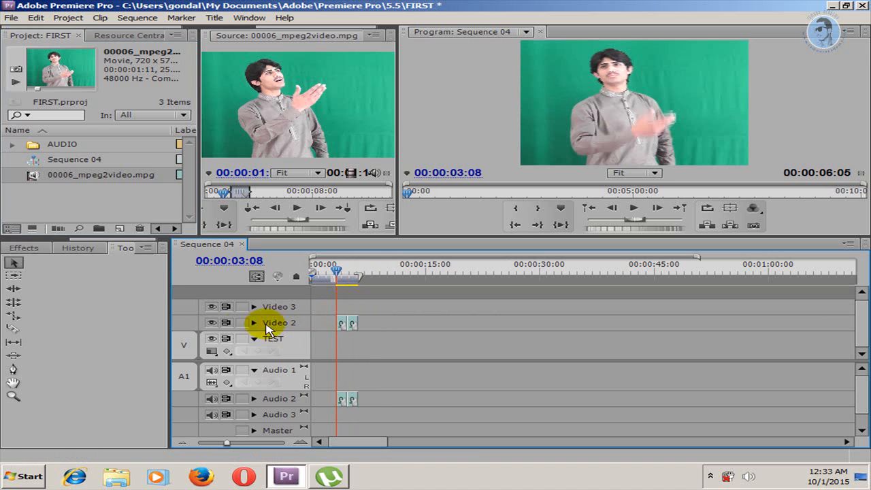
# Lock the Video 2 track, and try to move its second clip to a later time.
pyautogui.click(241, 323)
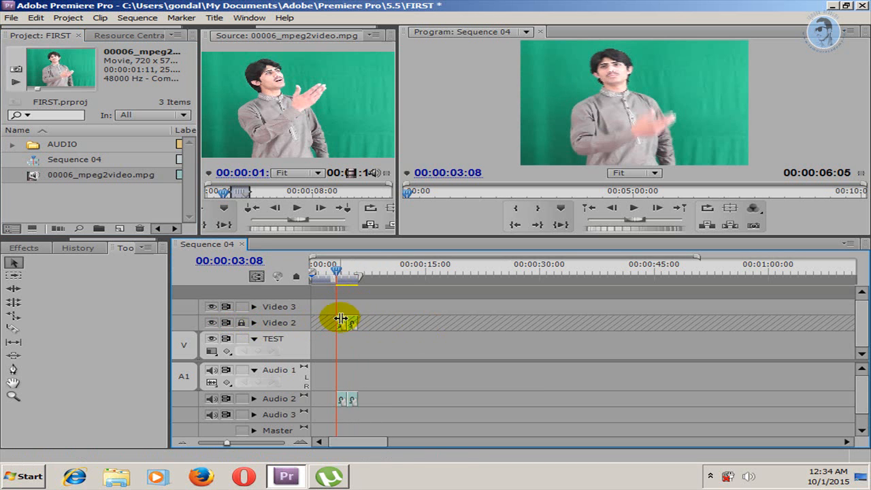
pyautogui.click(343, 277)
pyautogui.moveTo(343, 277); pyautogui.dragTo(329, 273)
pyautogui.click(353, 324)
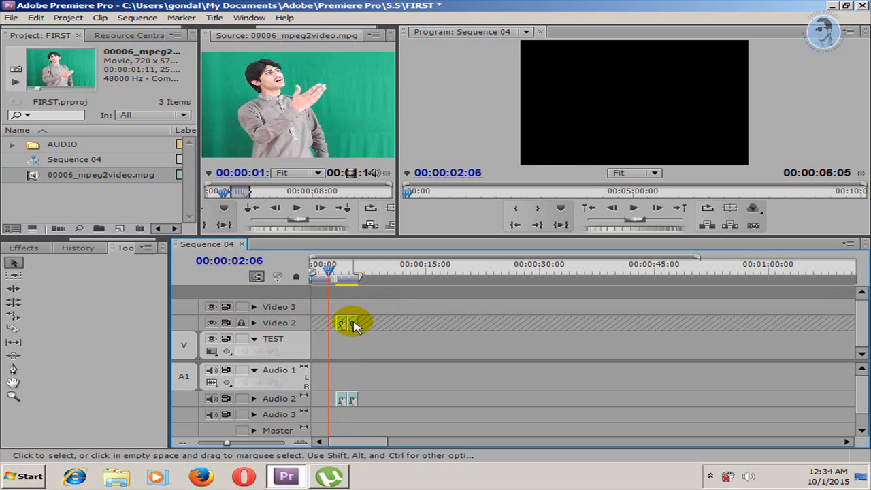
pyautogui.moveTo(352, 327); pyautogui.dragTo(395, 326)
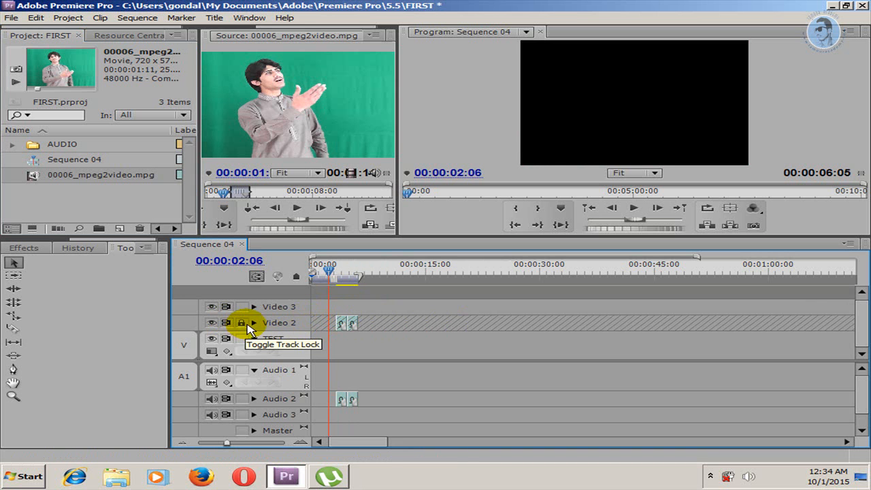
# Check the commands available for the clips on Audio 2, and unlock the Video 2 track.
pyautogui.rightClick(340, 400)
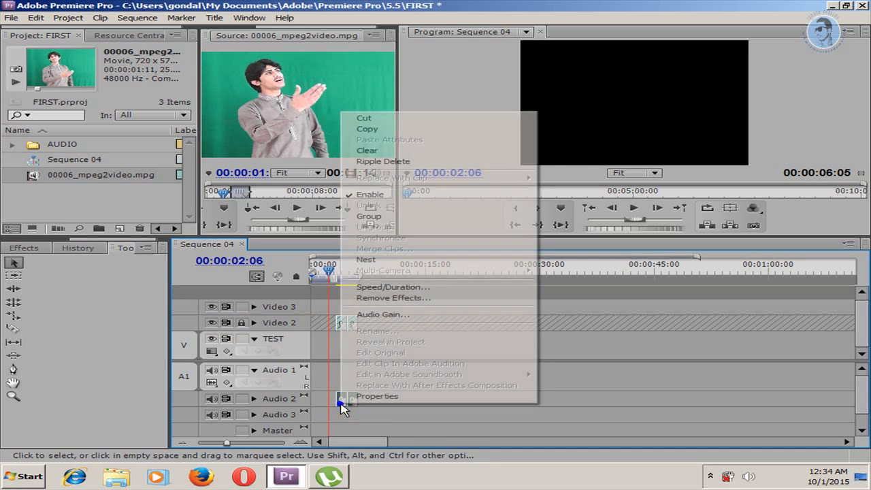
pyautogui.click(565, 399)
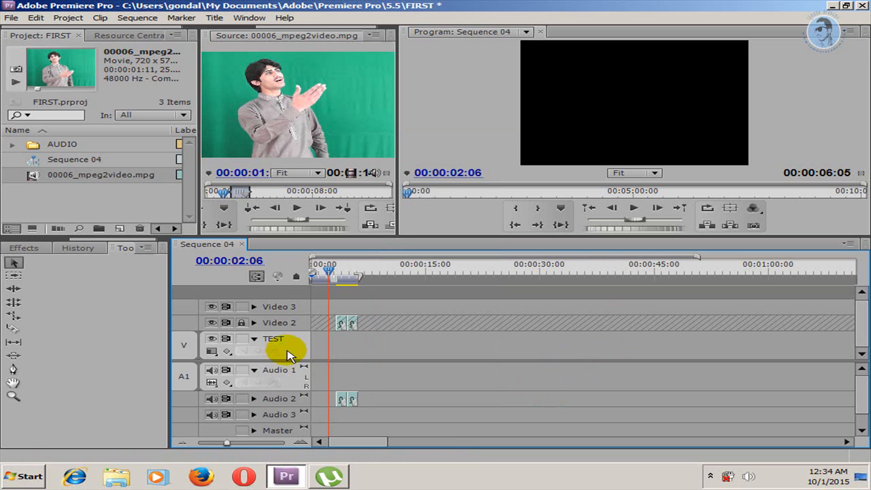
pyautogui.click(242, 323)
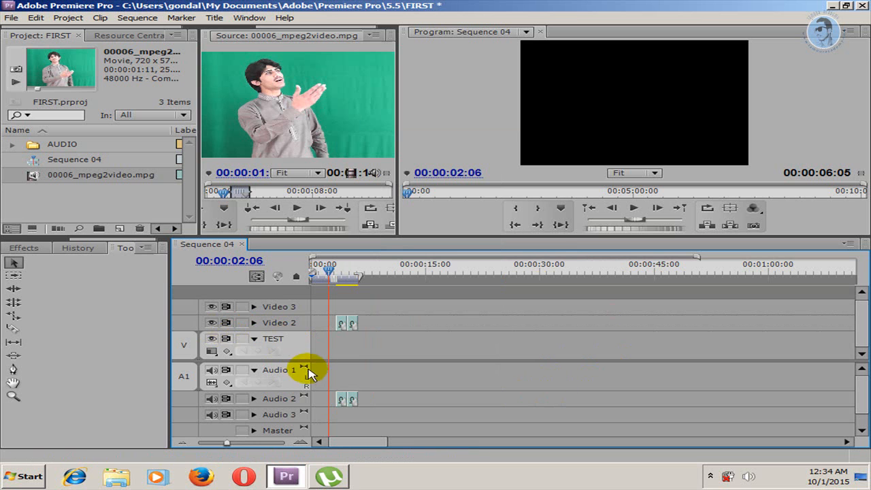
# Move the playhead to 00:00:08:01, and turn off the output of the Video 2 track.
pyautogui.moveTo(331, 272); pyautogui.dragTo(373, 272)
pyautogui.click(210, 324)
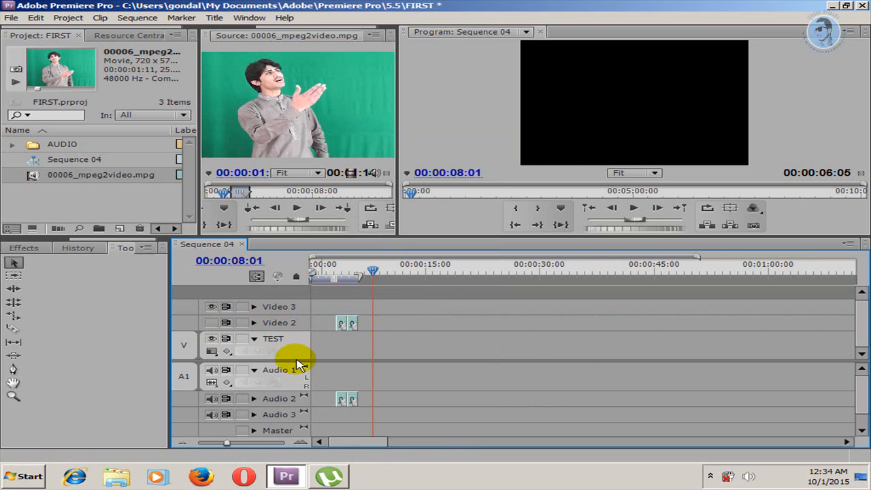
# Set the TEST track's display style to Show Head and Tail, and switch it back to Show Head Only.
pyautogui.click(212, 354)
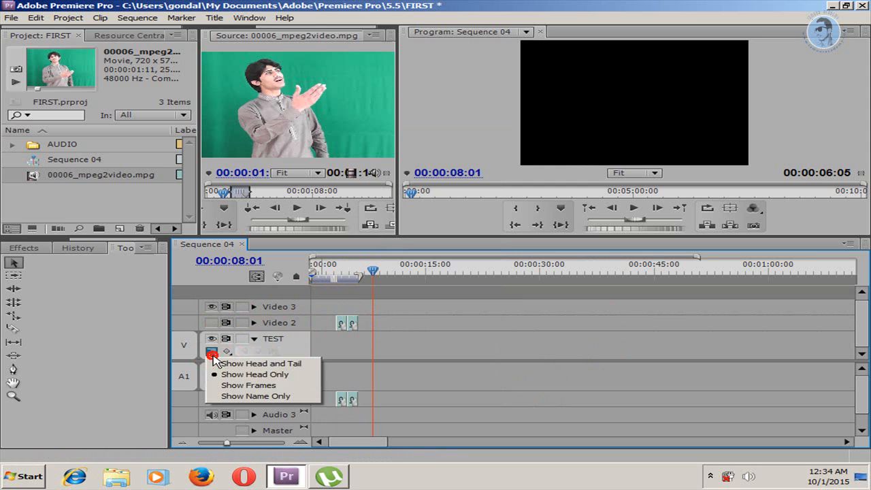
pyautogui.click(301, 365)
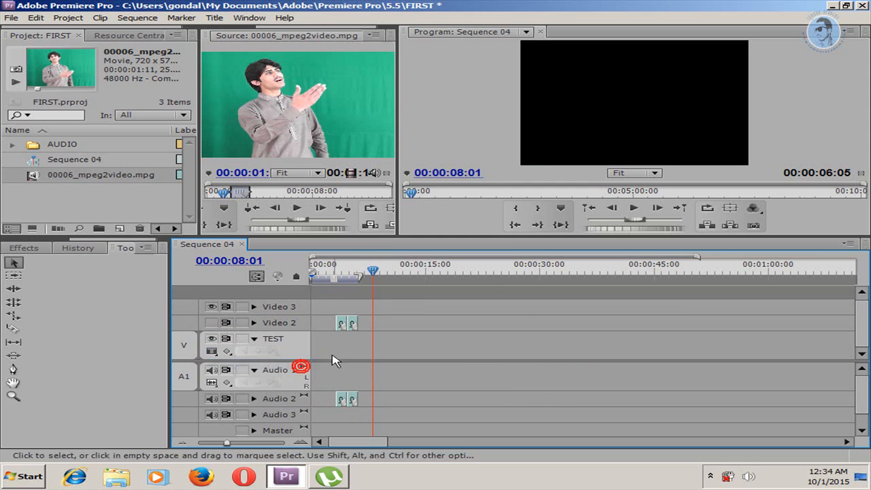
pyautogui.click(218, 354)
pyautogui.click(225, 376)
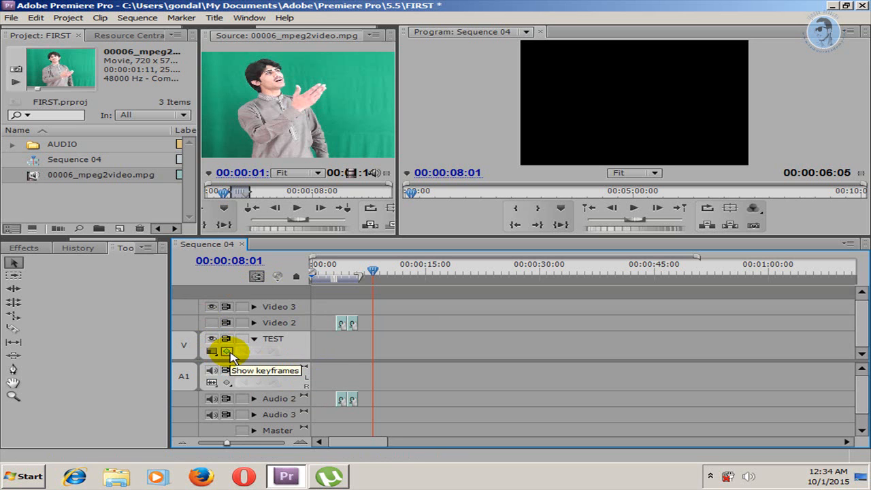
# View the TEST track's keyframe display options, and extend the second clip on the expanded Video 2 track to 00:00:09:16.
pyautogui.click(227, 352)
pyautogui.click(371, 342)
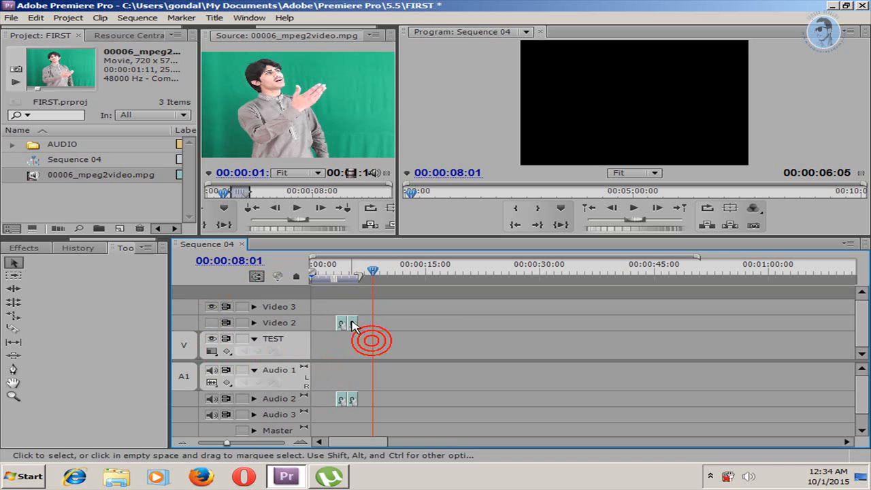
pyautogui.click(254, 323)
pyautogui.moveTo(287, 333); pyautogui.dragTo(278, 332)
pyautogui.moveTo(357, 305); pyautogui.dragTo(383, 306)
# Add opacity keyframes to the second Video 2 clip at 00:00:06:12 and 00:00:07:17, and lower the second keyframe for a fade-out.
pyautogui.click(362, 272)
pyautogui.click(360, 275)
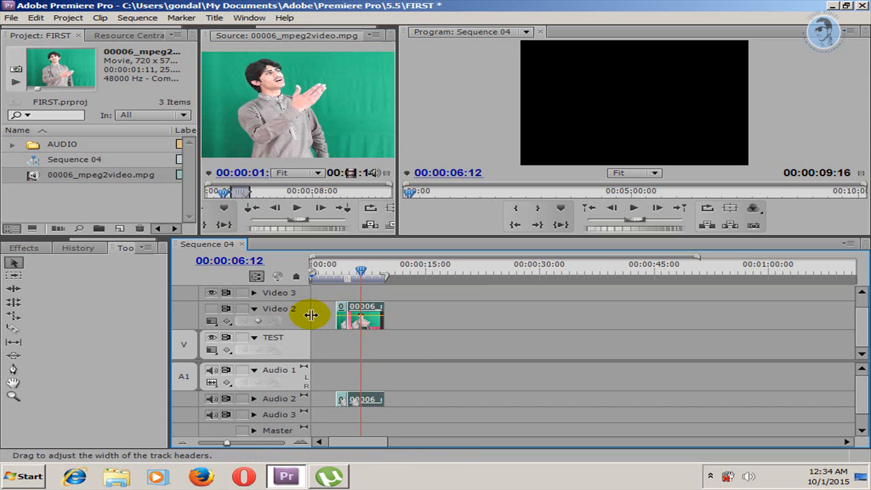
pyautogui.click(259, 322)
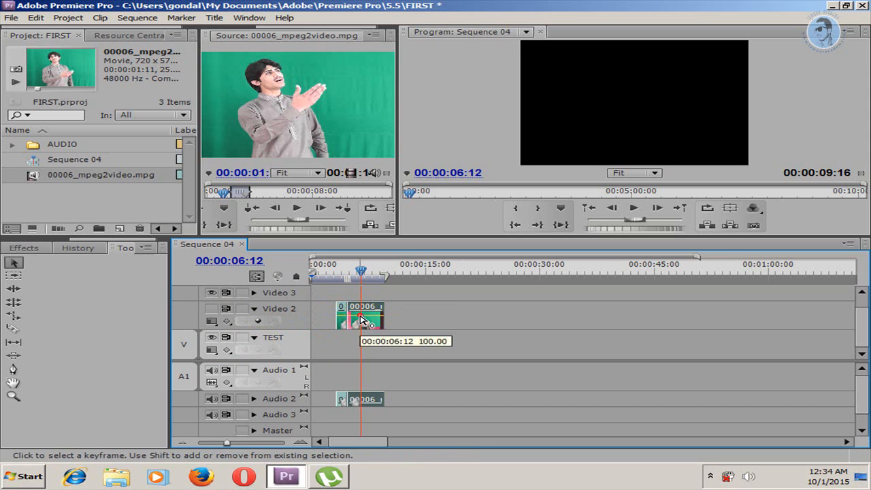
pyautogui.moveTo(361, 271); pyautogui.dragTo(370, 272)
pyautogui.click(258, 322)
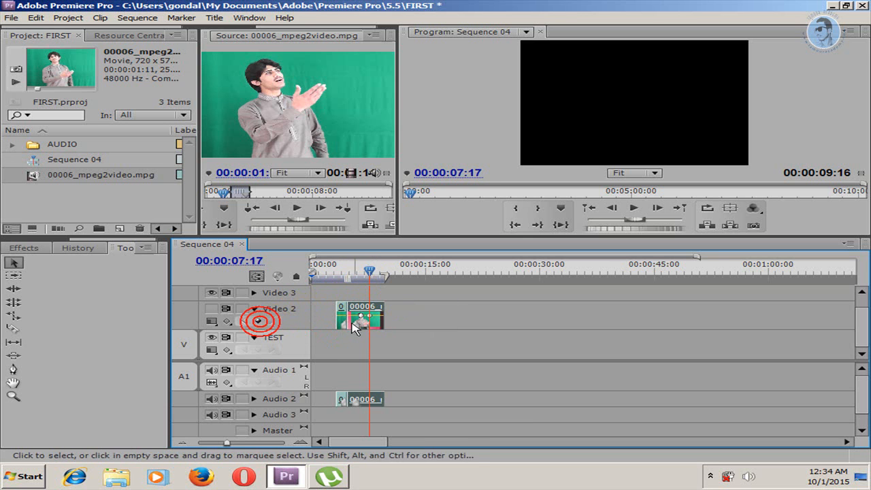
pyautogui.moveTo(372, 319); pyautogui.dragTo(373, 328)
# Turn on the Video 2 track's output, and play the faded clip from 00:00:05:20.
pyautogui.moveTo(362, 276); pyautogui.dragTo(354, 279)
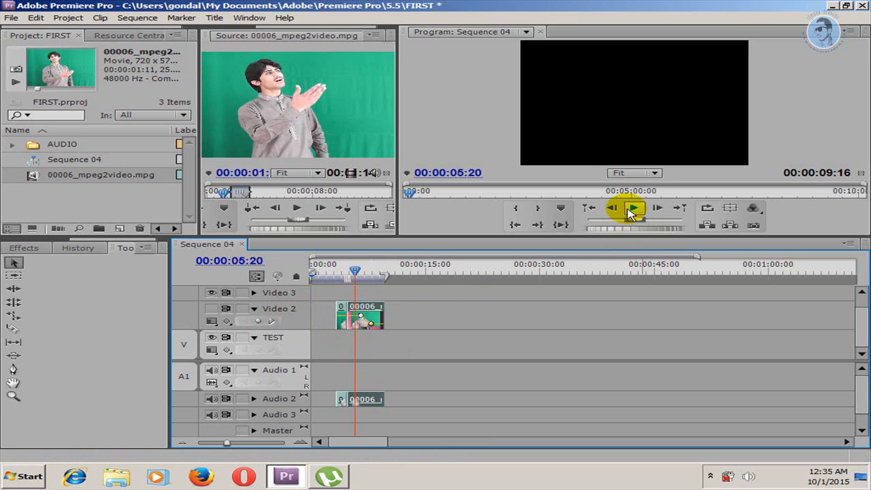
pyautogui.click(210, 310)
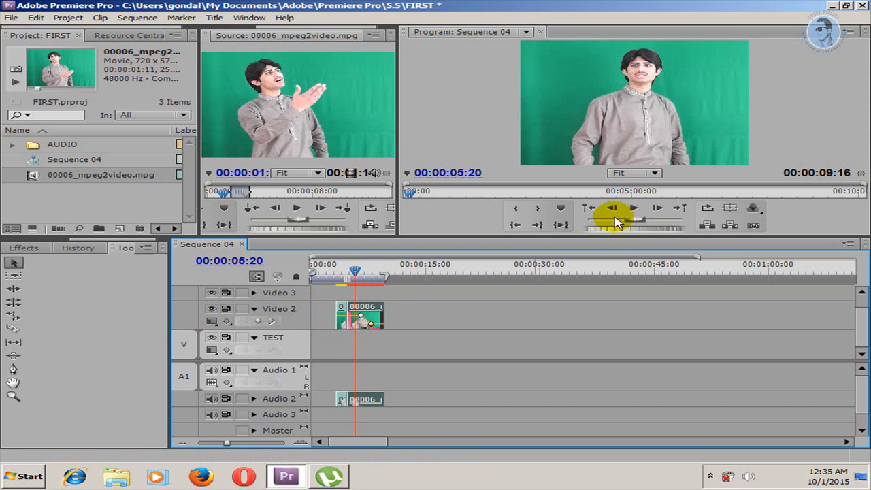
pyautogui.click(633, 207)
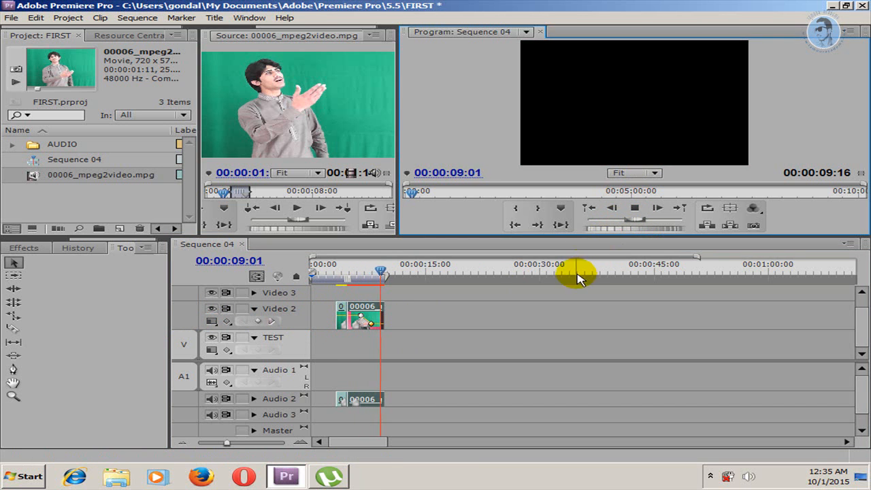
# Raise the second opacity keyframe, set the first to 0.00 at 00:00:05:11, and play back the resulting fade-in.
pyautogui.click(384, 327)
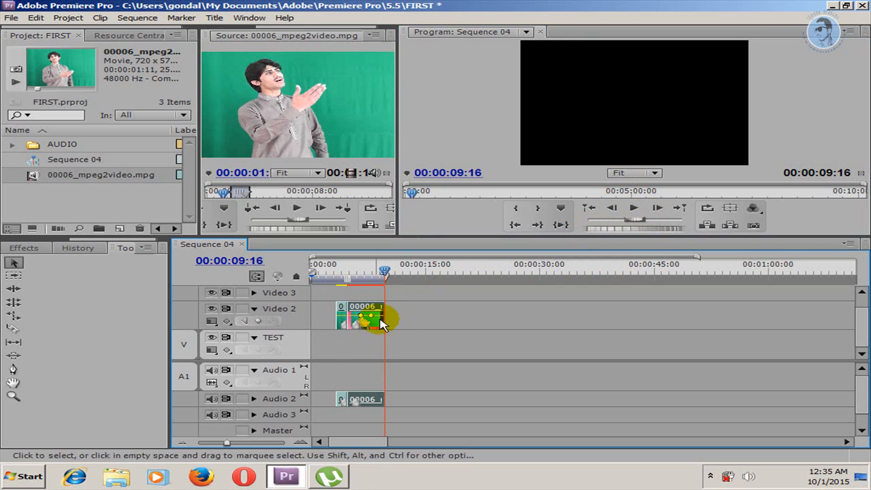
pyautogui.moveTo(361, 315); pyautogui.dragTo(360, 343)
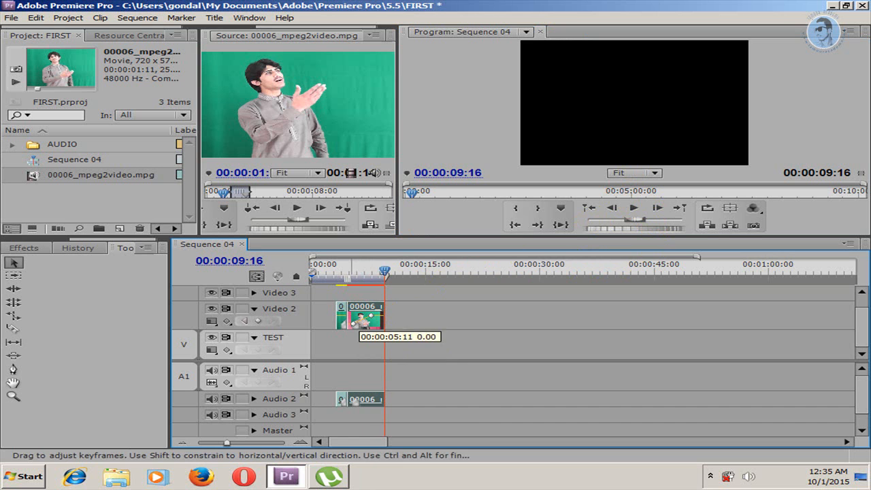
pyautogui.moveTo(380, 274); pyautogui.dragTo(346, 280)
pyautogui.click(631, 208)
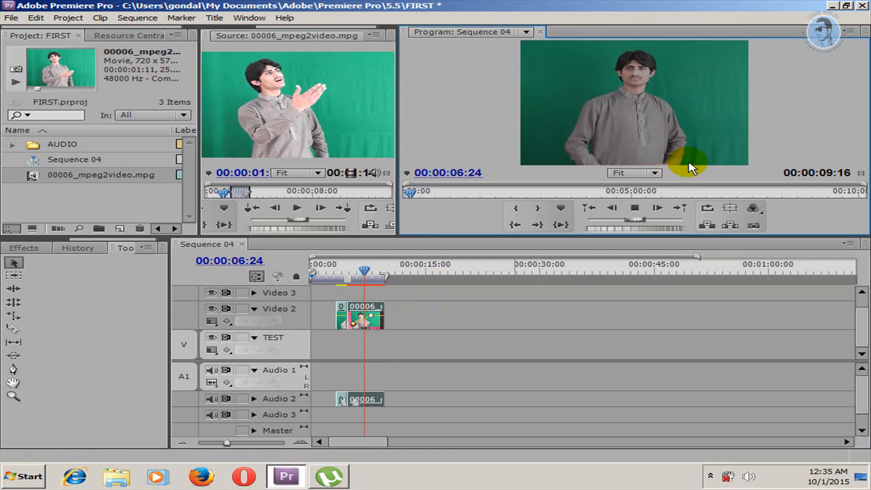
pyautogui.click(638, 208)
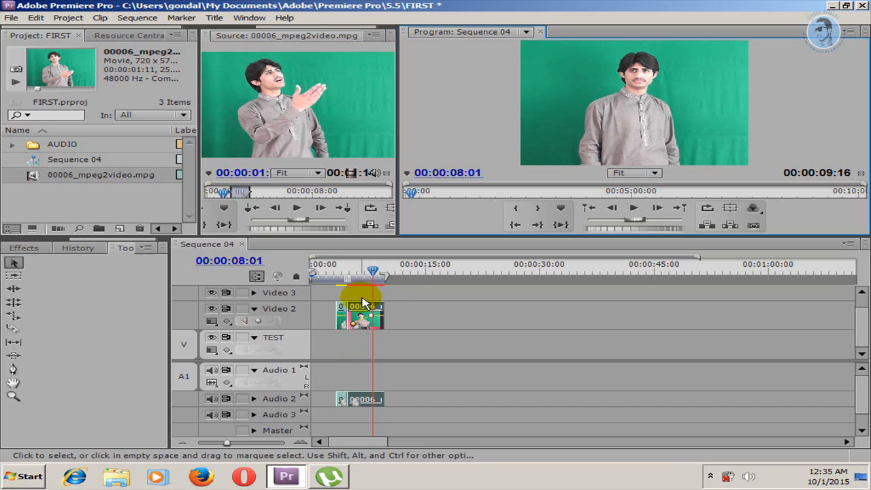
# Turn off timeline snapping, and place 00006_mpeg2video.mpg on Video 2 at about 00:00:15:00.
pyautogui.click(258, 279)
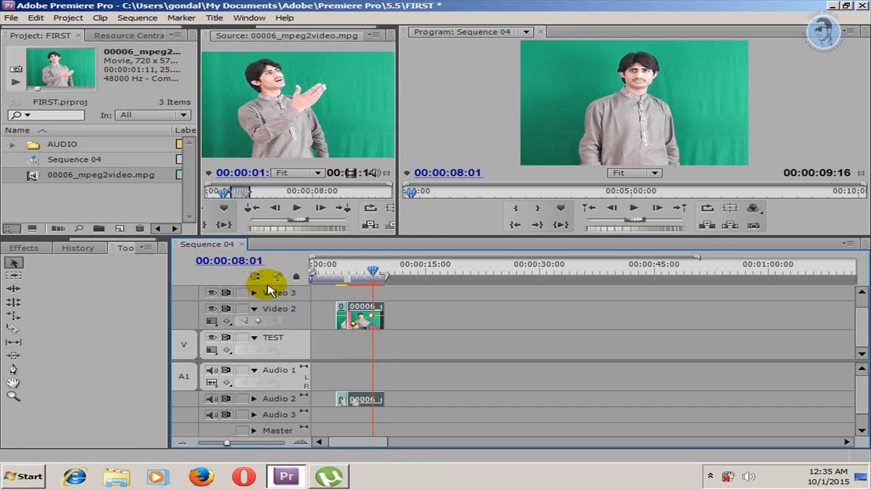
pyautogui.click(257, 280)
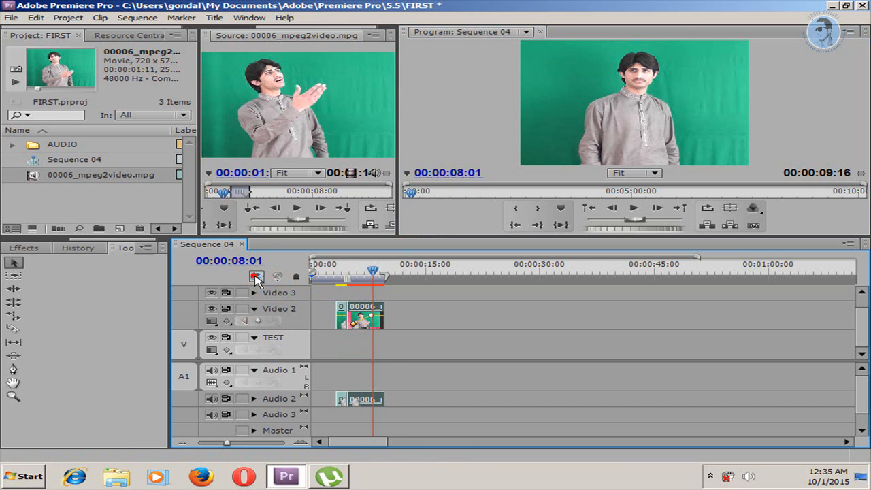
pyautogui.moveTo(27, 174)
pyautogui.mouseDown()
pyautogui.moveTo(516, 276)
pyautogui.moveTo(463, 317)
pyautogui.moveTo(399, 315)
pyautogui.moveTo(398, 292)
pyautogui.moveTo(423, 280)
pyautogui.moveTo(453, 357)
pyautogui.moveTo(434, 344)
pyautogui.moveTo(444, 318)
pyautogui.moveTo(388, 316)
pyautogui.moveTo(405, 295)
pyautogui.moveTo(434, 339)
pyautogui.moveTo(429, 319)
pyautogui.mouseUp()
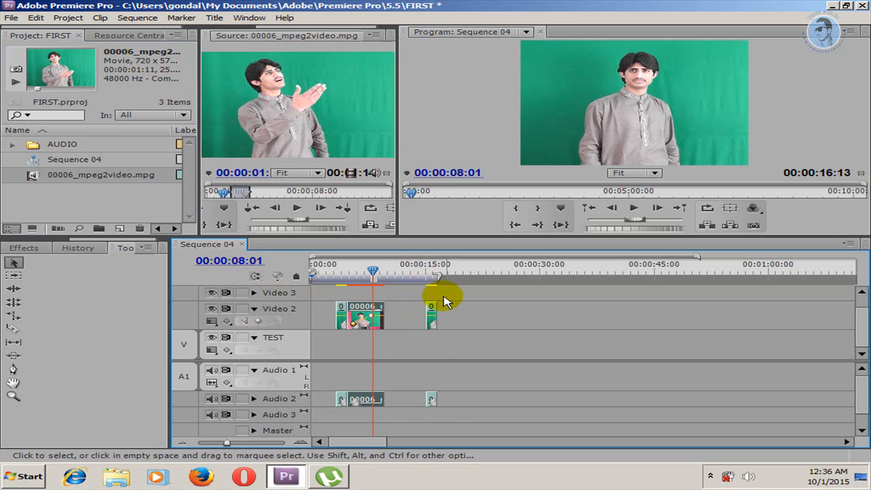
# Add an unnumbered sequence marker at 00:00:08:12, and move the playhead to 00:00:13:21.
pyautogui.click(368, 271)
pyautogui.moveTo(368, 272); pyautogui.dragTo(379, 274)
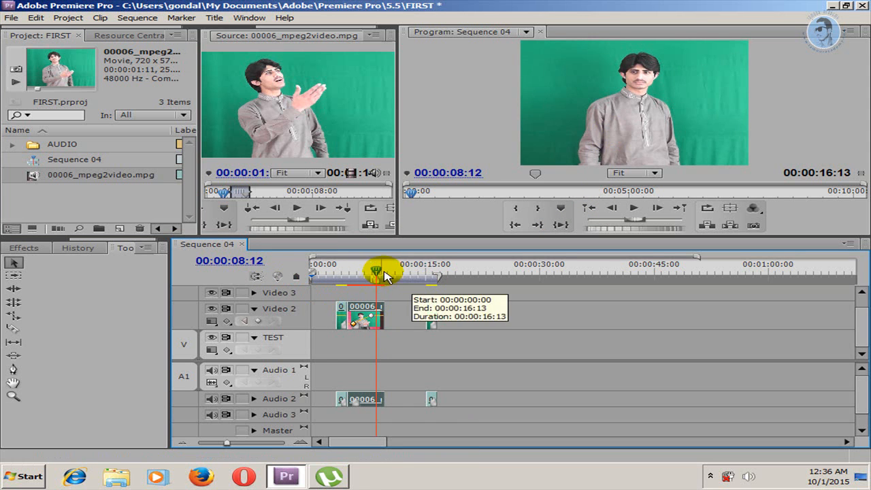
pyautogui.click(417, 271)
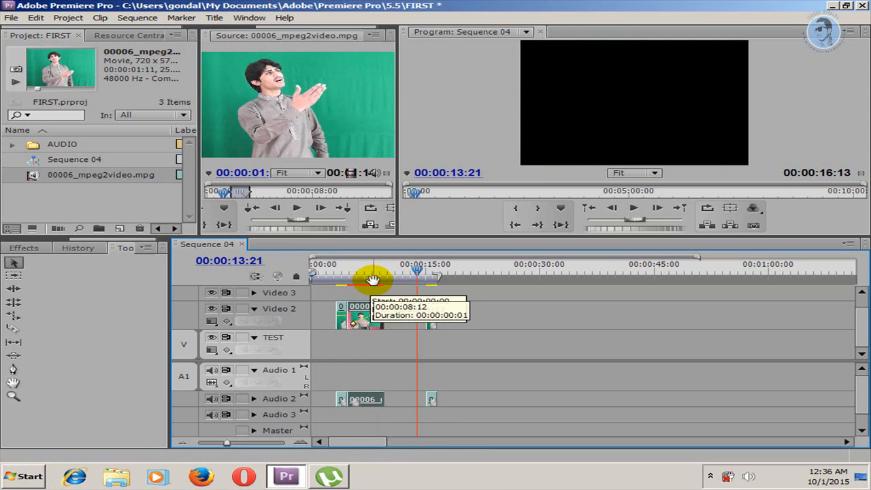
# Position the playhead at 00:00:25:16, and move the last Video 2 clip under it so that it ends at 00:00:26:11.
pyautogui.moveTo(426, 271); pyautogui.dragTo(506, 271)
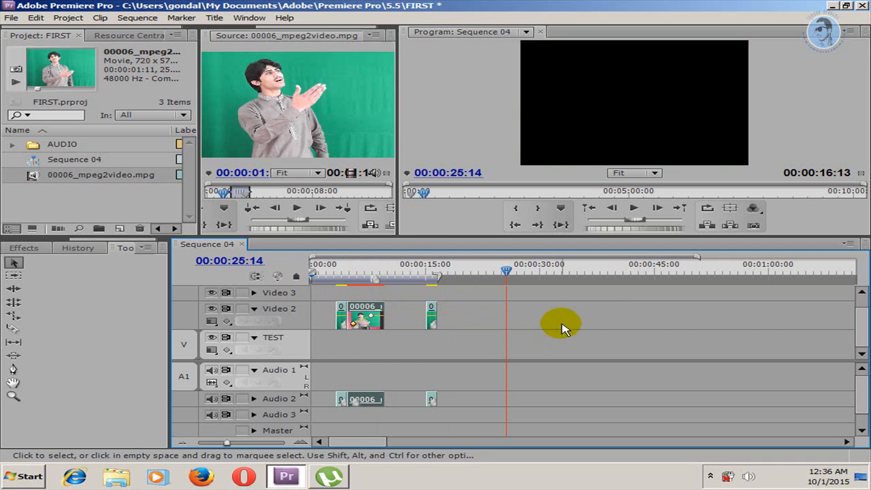
pyautogui.click(508, 274)
pyautogui.moveTo(432, 312); pyautogui.dragTo(507, 315)
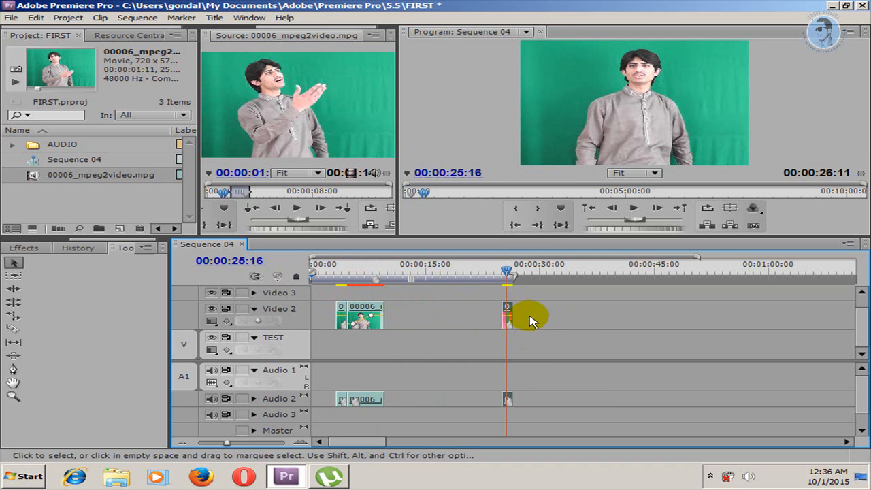
# Add an unnumbered sequence marker at 00:00:25:03, and move the playhead back to 00:00:24:22.
pyautogui.click(501, 274)
pyautogui.moveTo(501, 275); pyautogui.dragTo(508, 276)
pyautogui.click(503, 274)
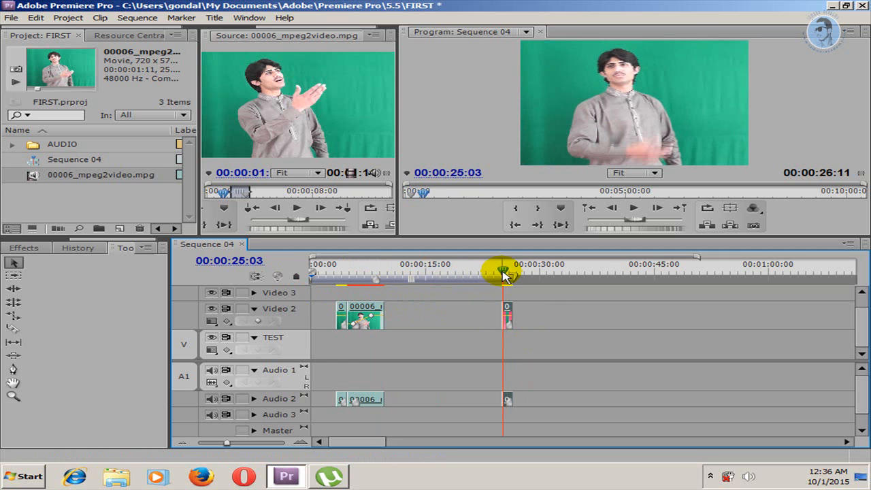
pyautogui.click(297, 276)
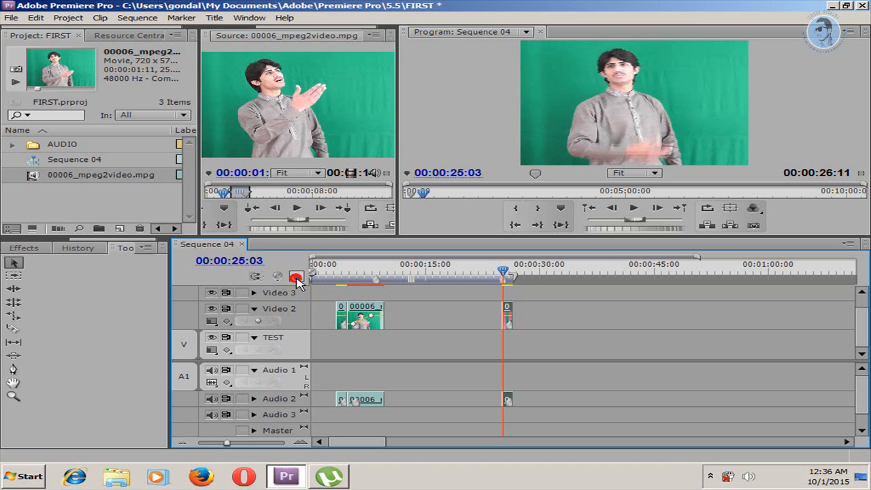
pyautogui.moveTo(503, 273); pyautogui.dragTo(484, 273)
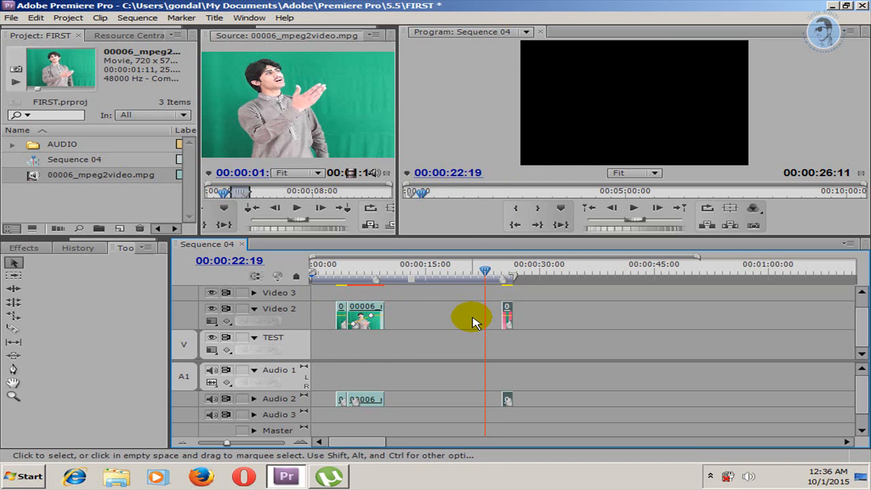
pyautogui.moveTo(485, 273); pyautogui.dragTo(502, 272)
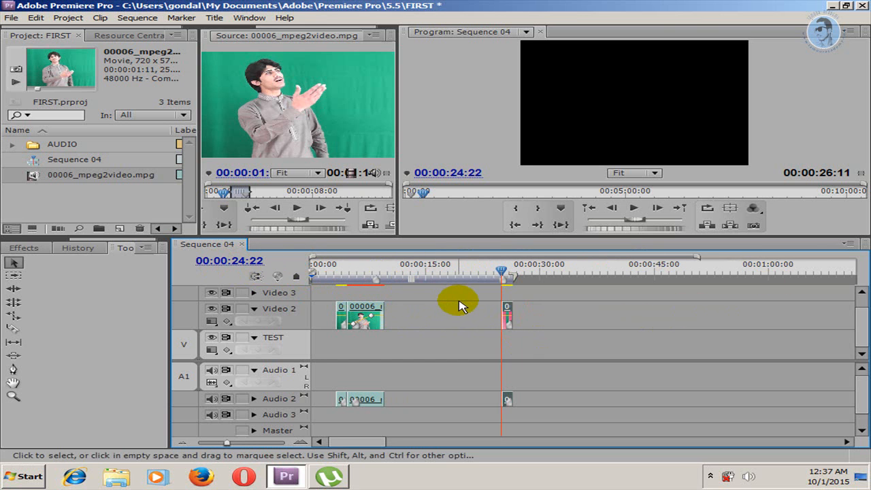
# Zoom the timeline in and out around the playhead and the last Video 2 clip.
pyautogui.moveTo(227, 443); pyautogui.dragTo(247, 450)
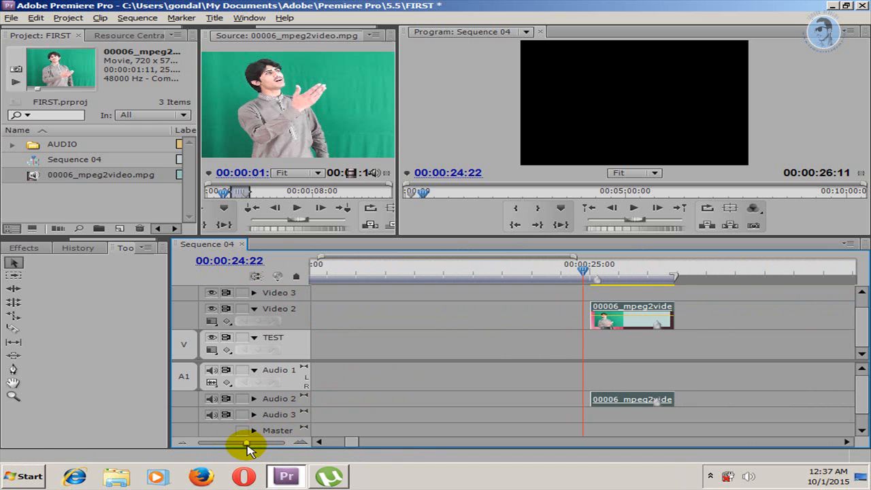
pyautogui.scroll(-3, 603, 369)
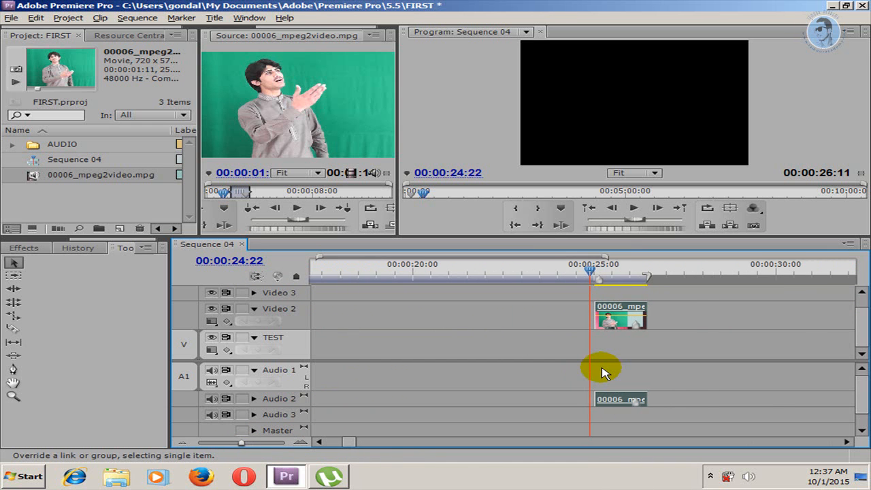
pyautogui.scroll(6, 603, 371)
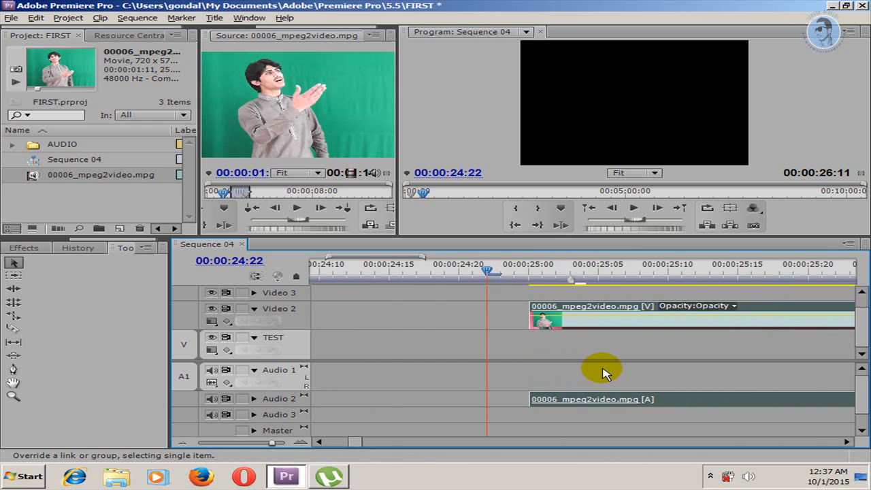
pyautogui.scroll(-6, 603, 371)
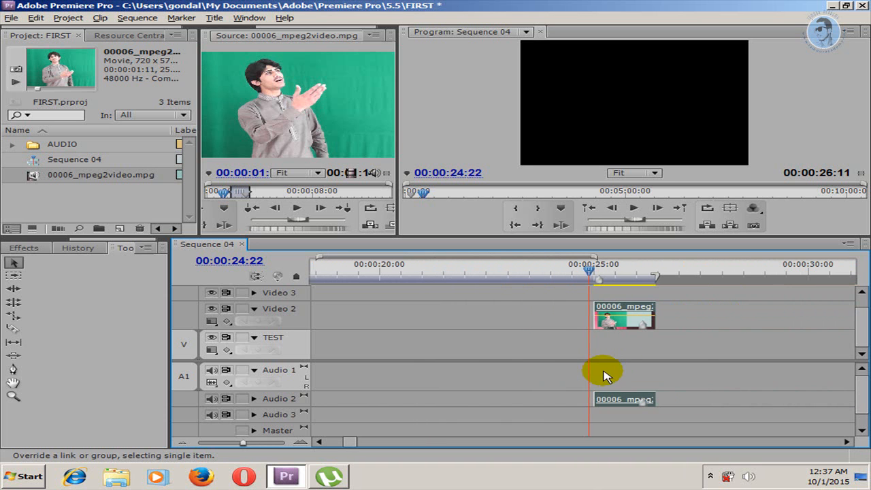
pyautogui.moveTo(245, 443)
pyautogui.mouseDown()
pyautogui.moveTo(263, 446)
pyautogui.moveTo(226, 446)
pyautogui.moveTo(261, 445)
pyautogui.mouseUp()
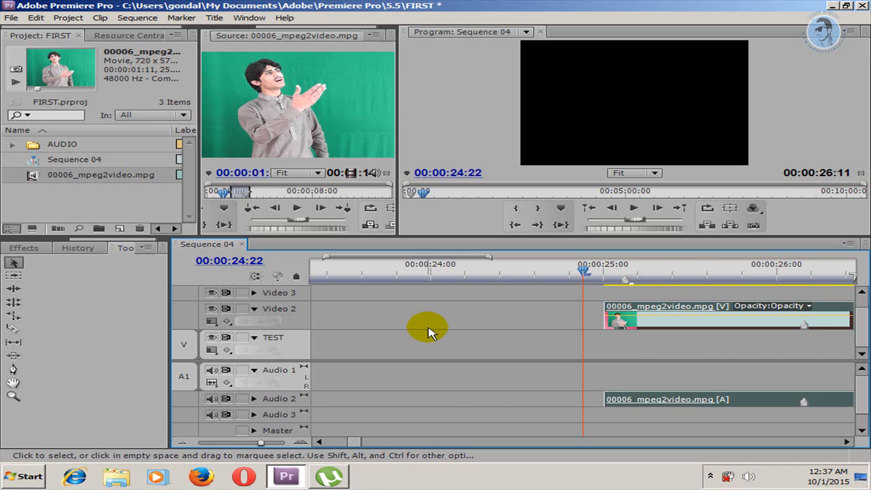